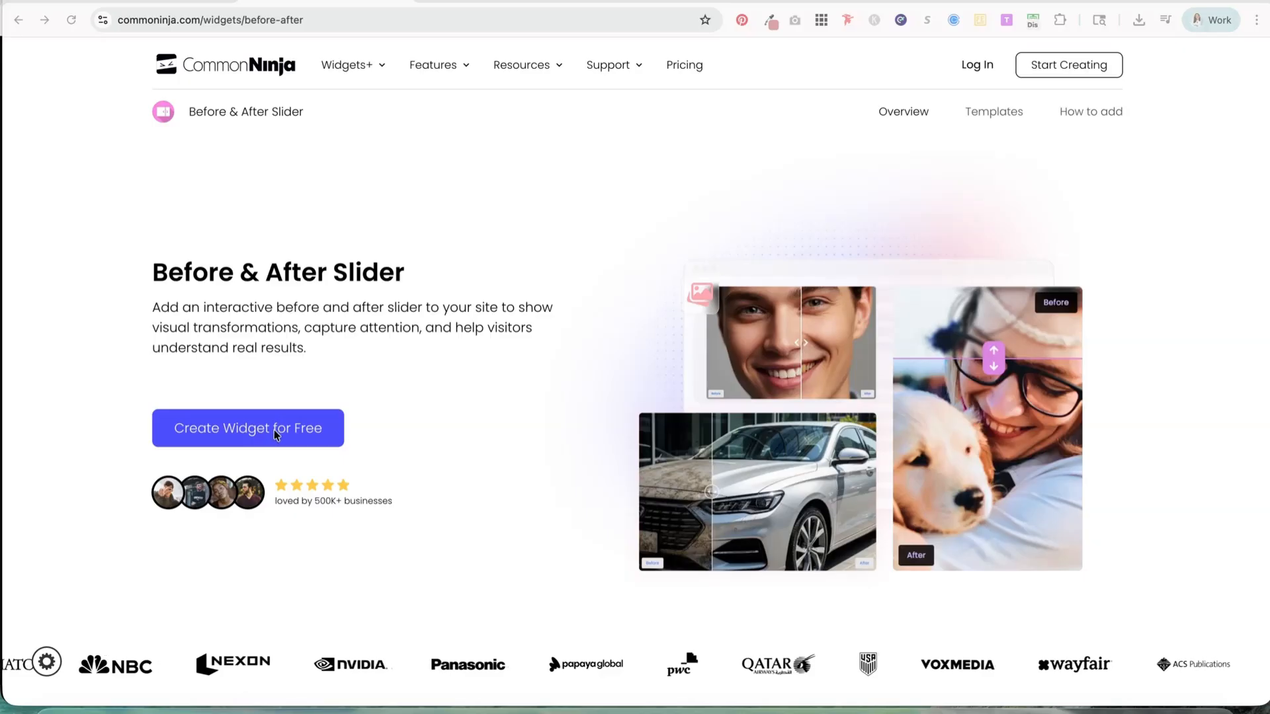
Create a new Before & After Slider widget and turn off the AI chat assistant in its content editor.
{"action": "left_click", "coordinate": [240, 436]}
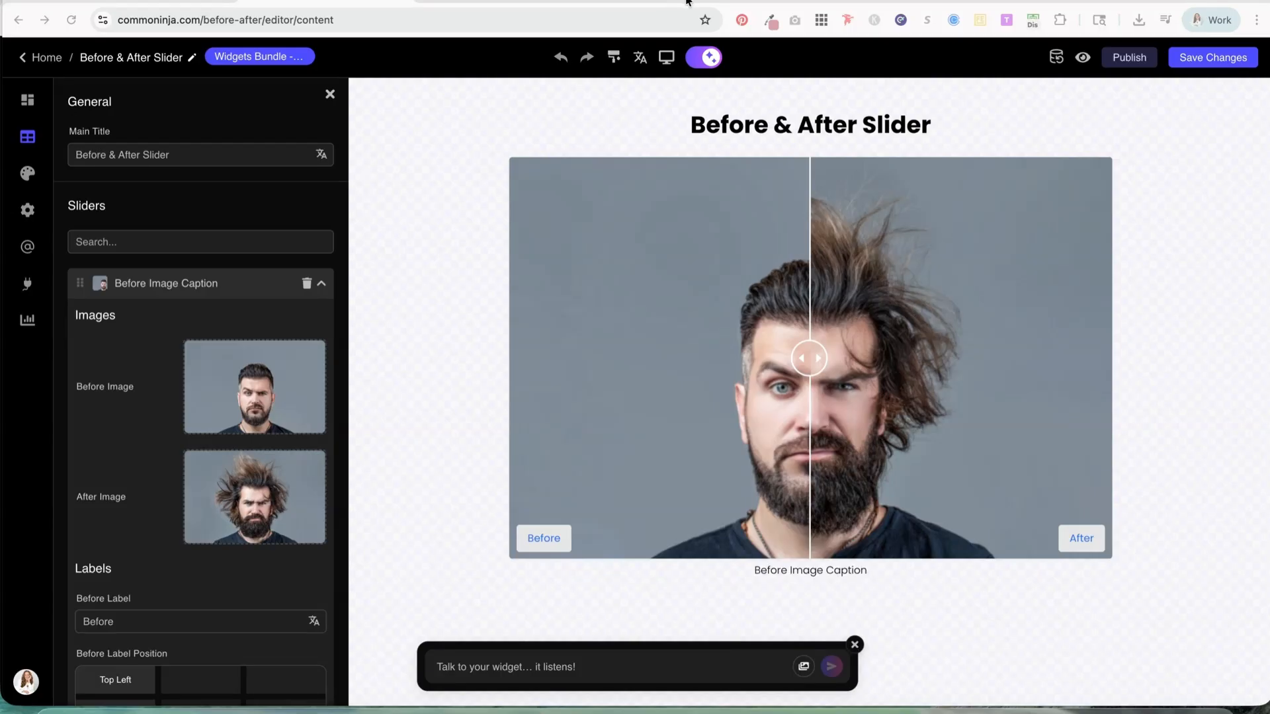
{"action": "left_click", "coordinate": [713, 59]}
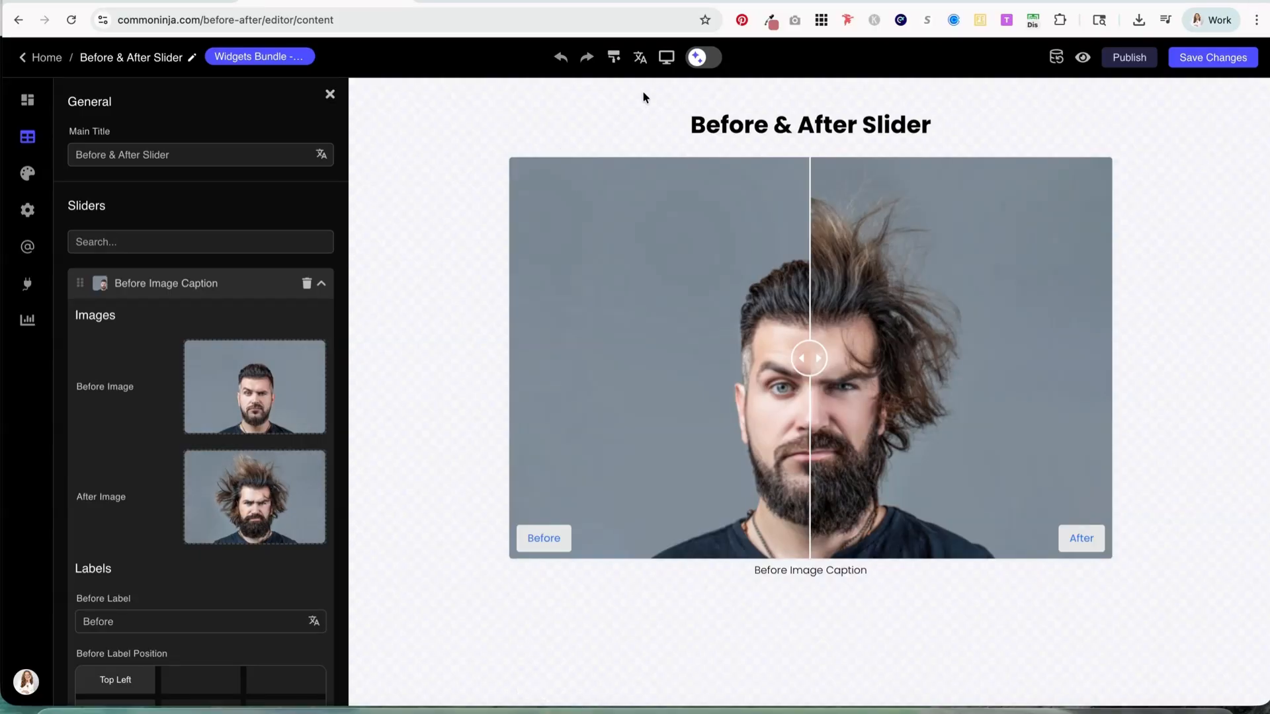
{"action": "left_click", "coordinate": [698, 60]}
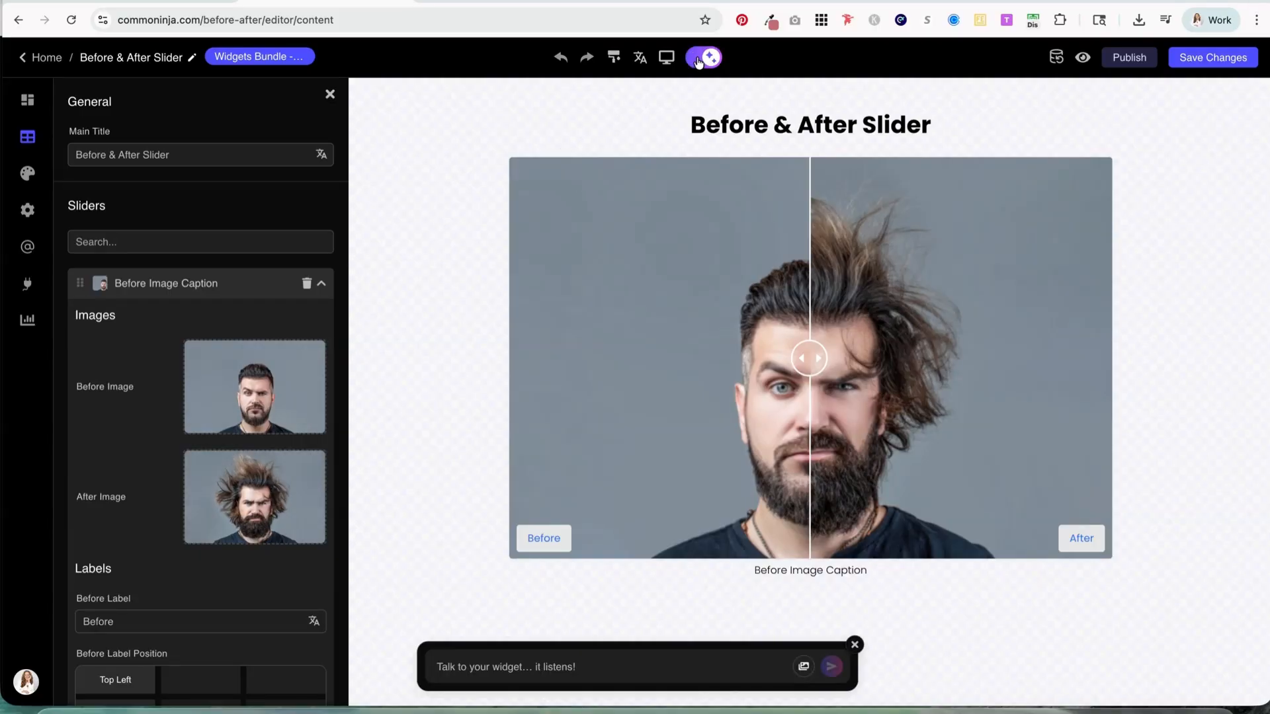
{"action": "left_click", "coordinate": [700, 59]}
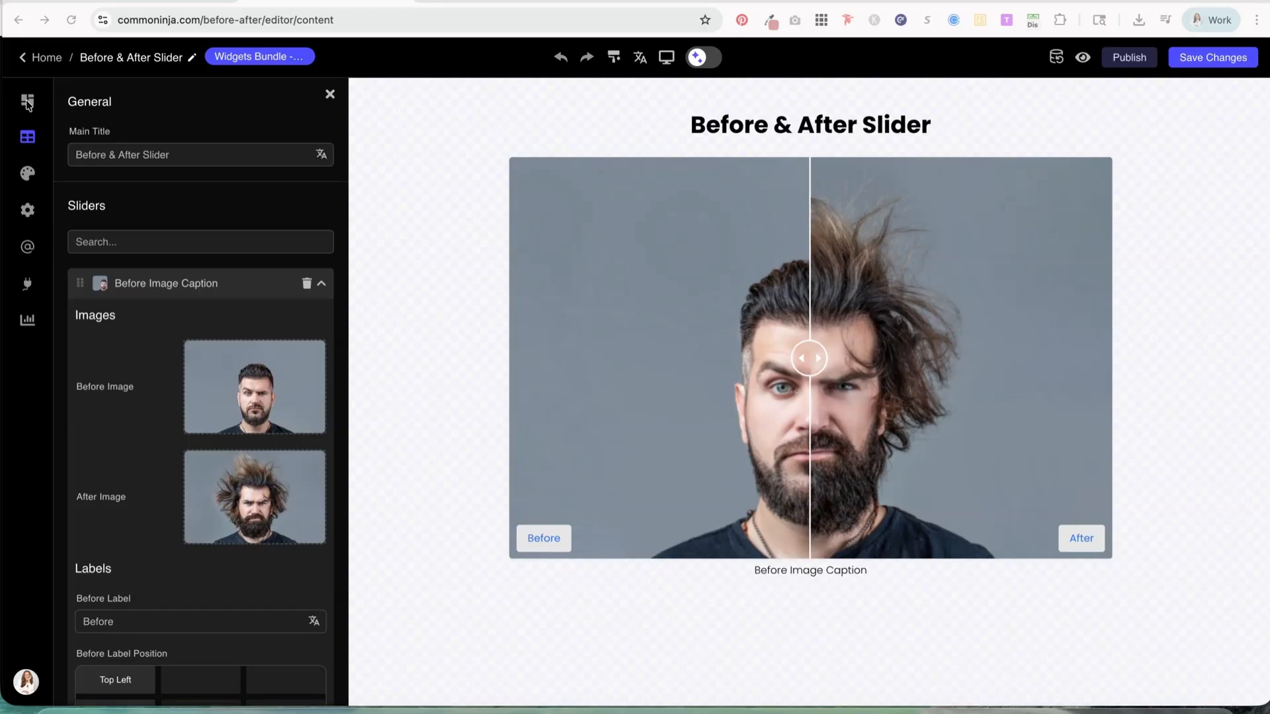
{"action": "left_click", "coordinate": [27, 139]}
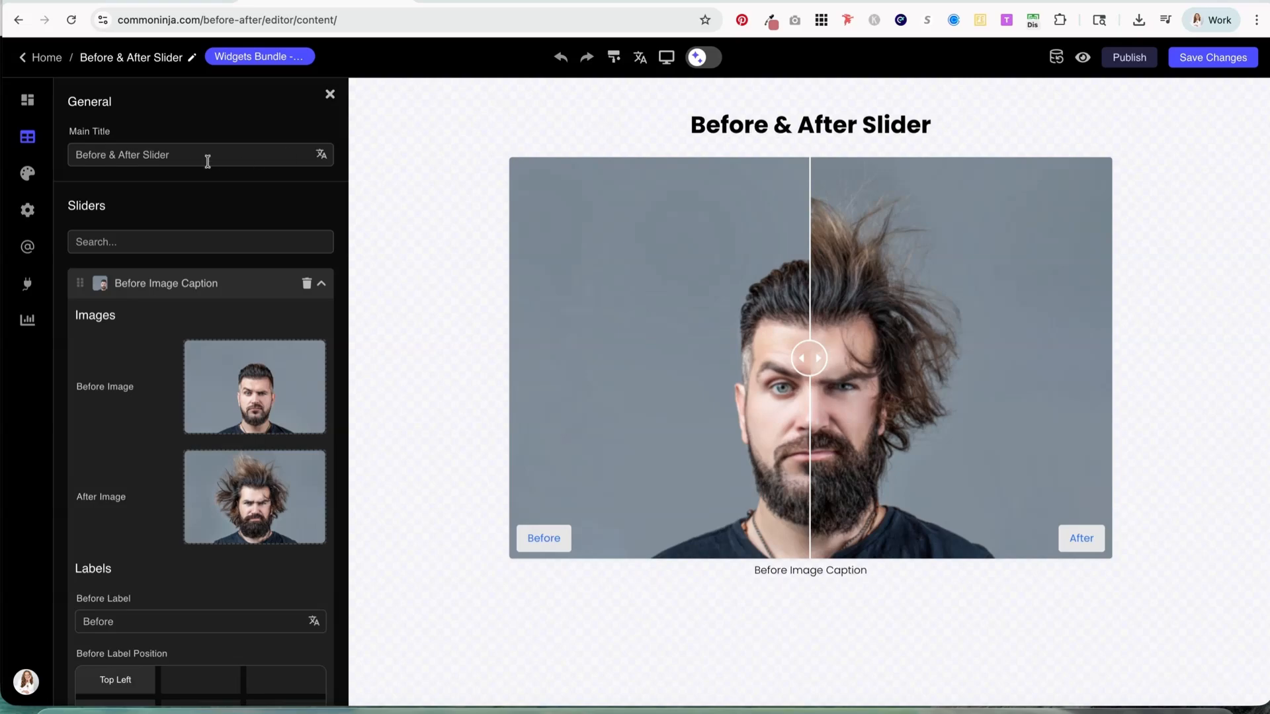
Check the finished garden slider on the Squarespace page and set the widget's main title to "Winter & Summer Gardens".
{"action": "left_click", "coordinate": [187, 1]}
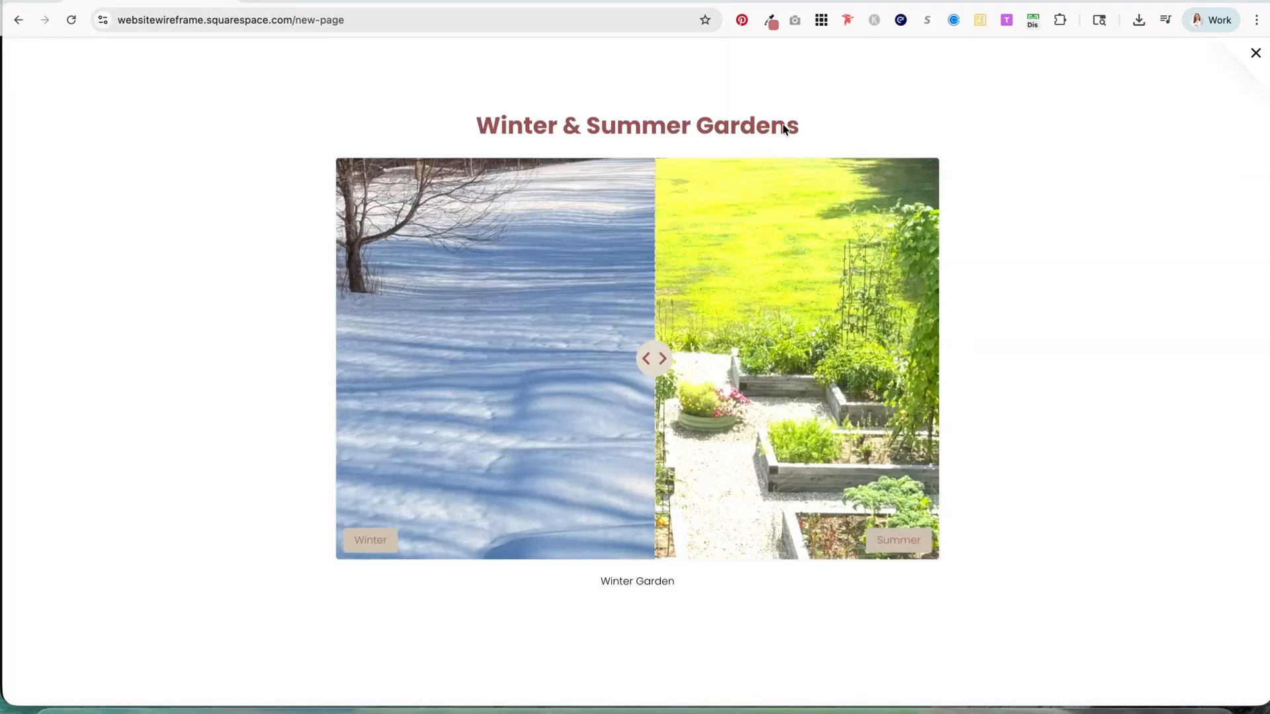
{"action": "left_click", "coordinate": [314, 3]}
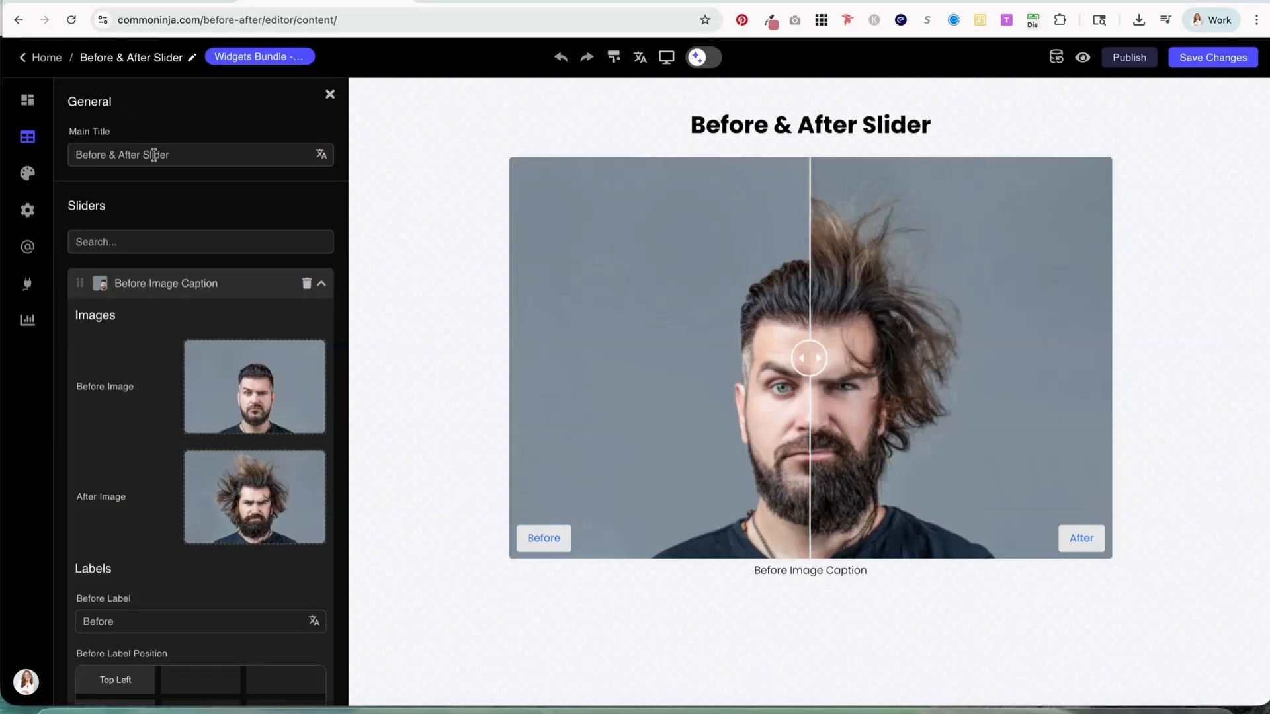
{"action": "left_click_drag", "start_coordinate": [176, 154], "coordinate": [78, 155]}
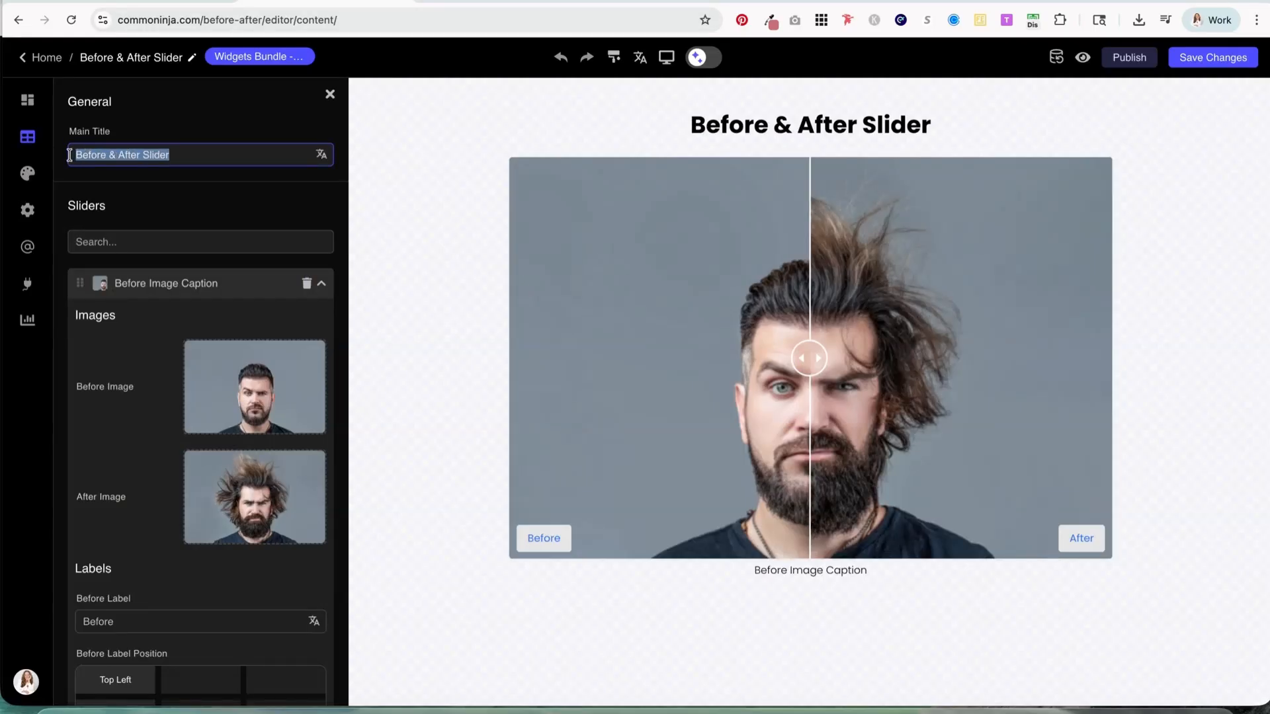
{"action": "type", "text": "Winter & Summer Gardens"}
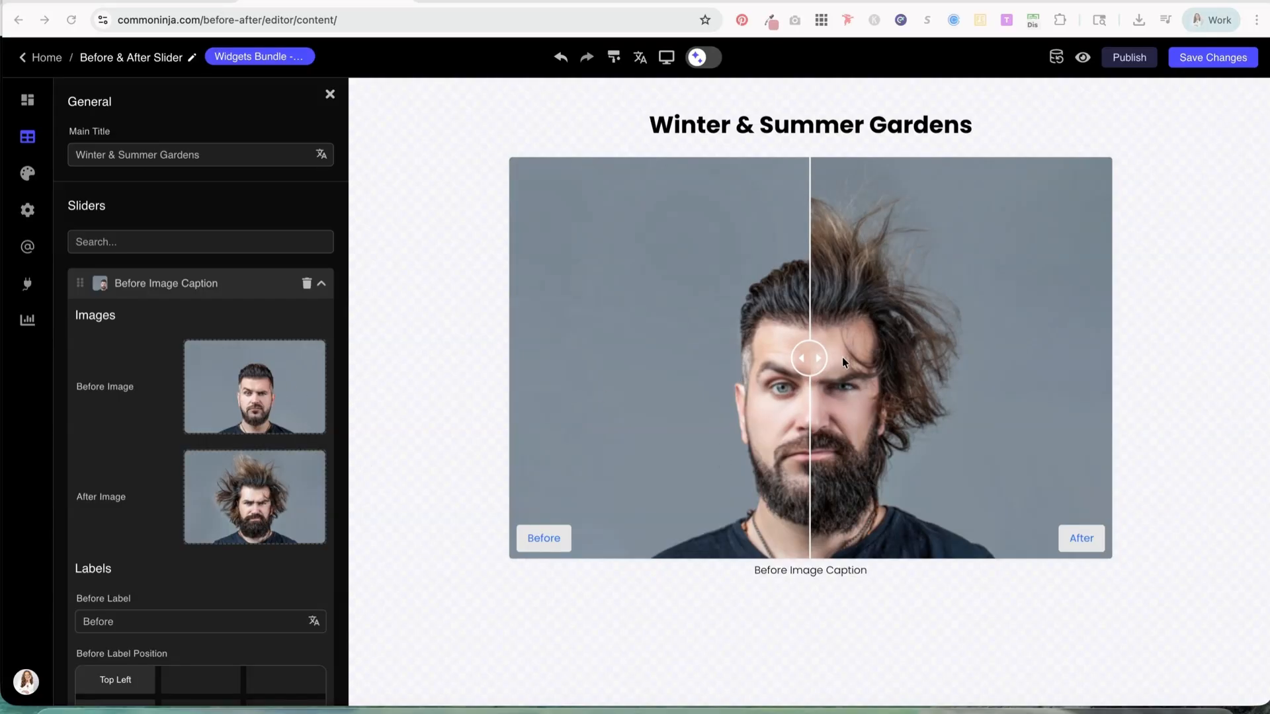
Test the preview's slider handle and try to upload a new file for the before image.
{"action": "left_click_drag", "start_coordinate": [817, 357], "coordinate": [810, 418]}
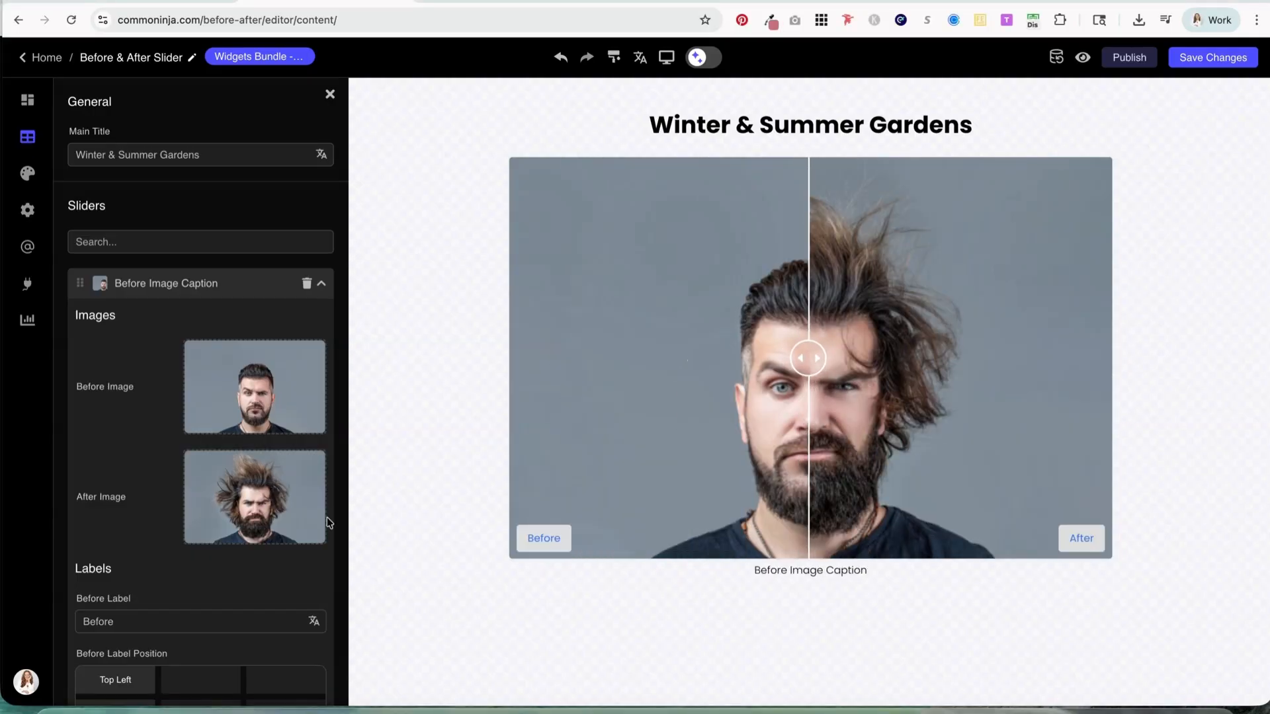
{"action": "mouse_move", "coordinate": [298, 374]}
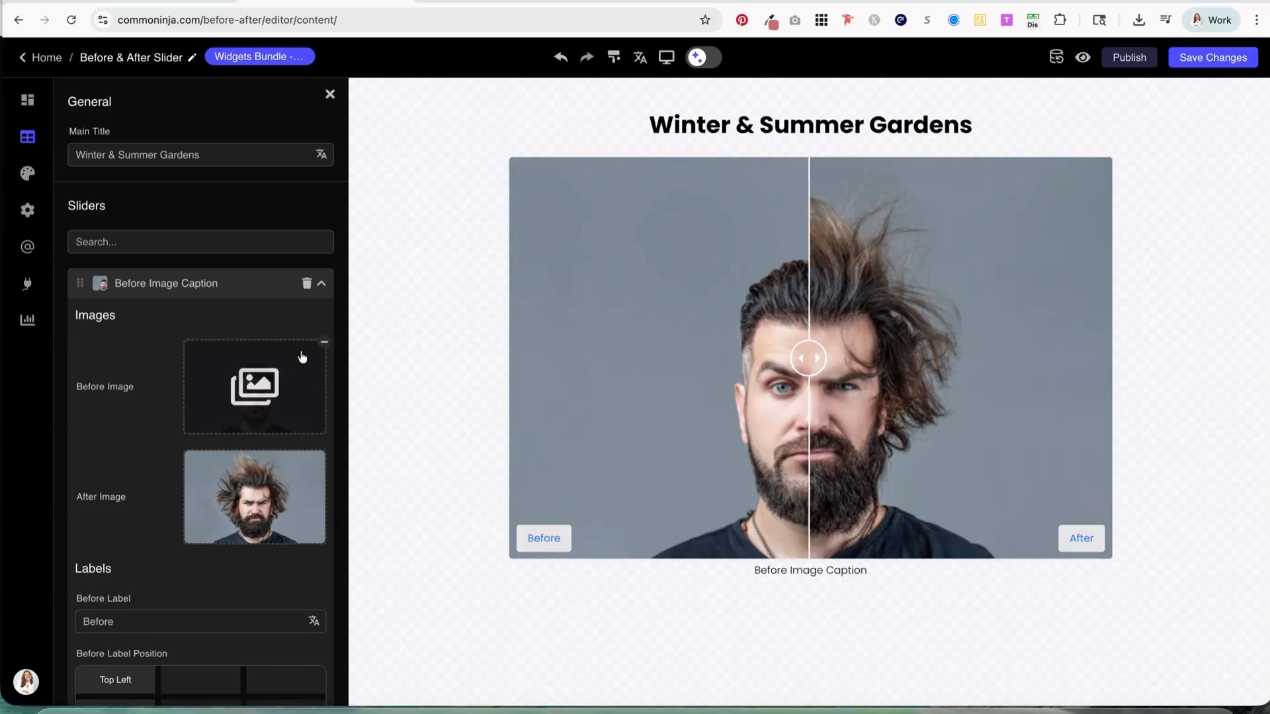
{"action": "left_click", "coordinate": [254, 393]}
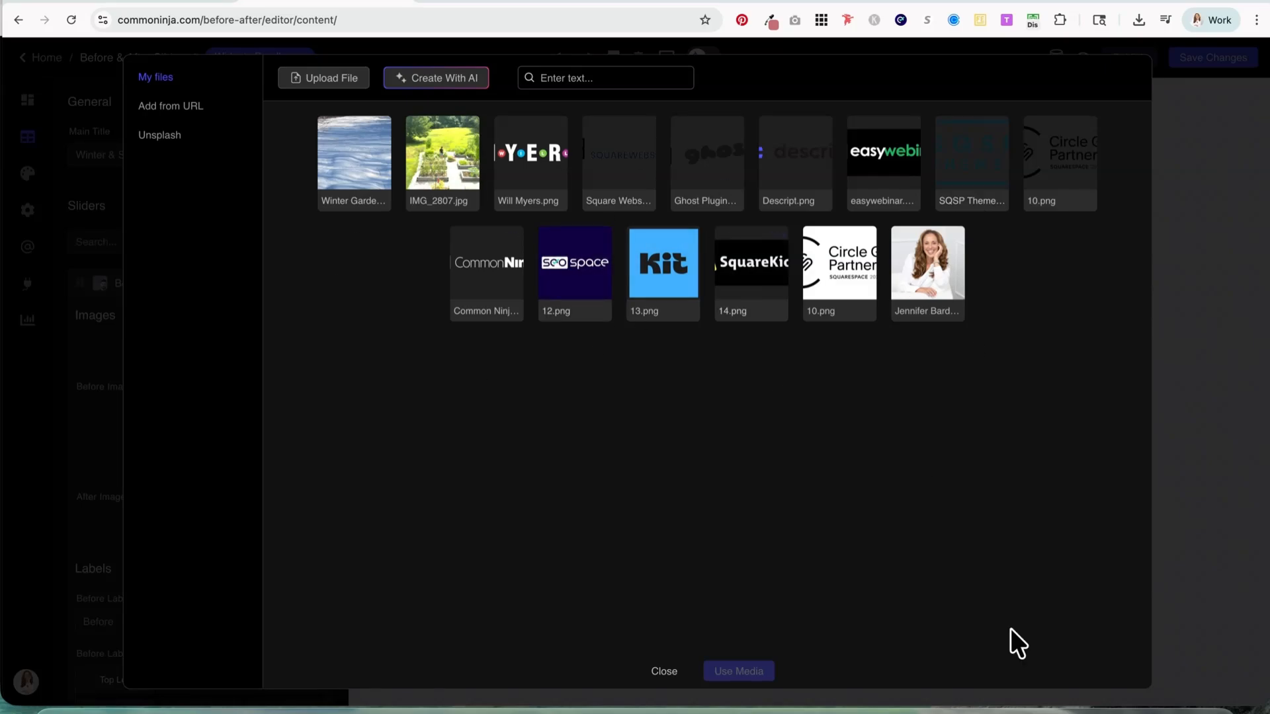
{"action": "left_click", "coordinate": [330, 82]}
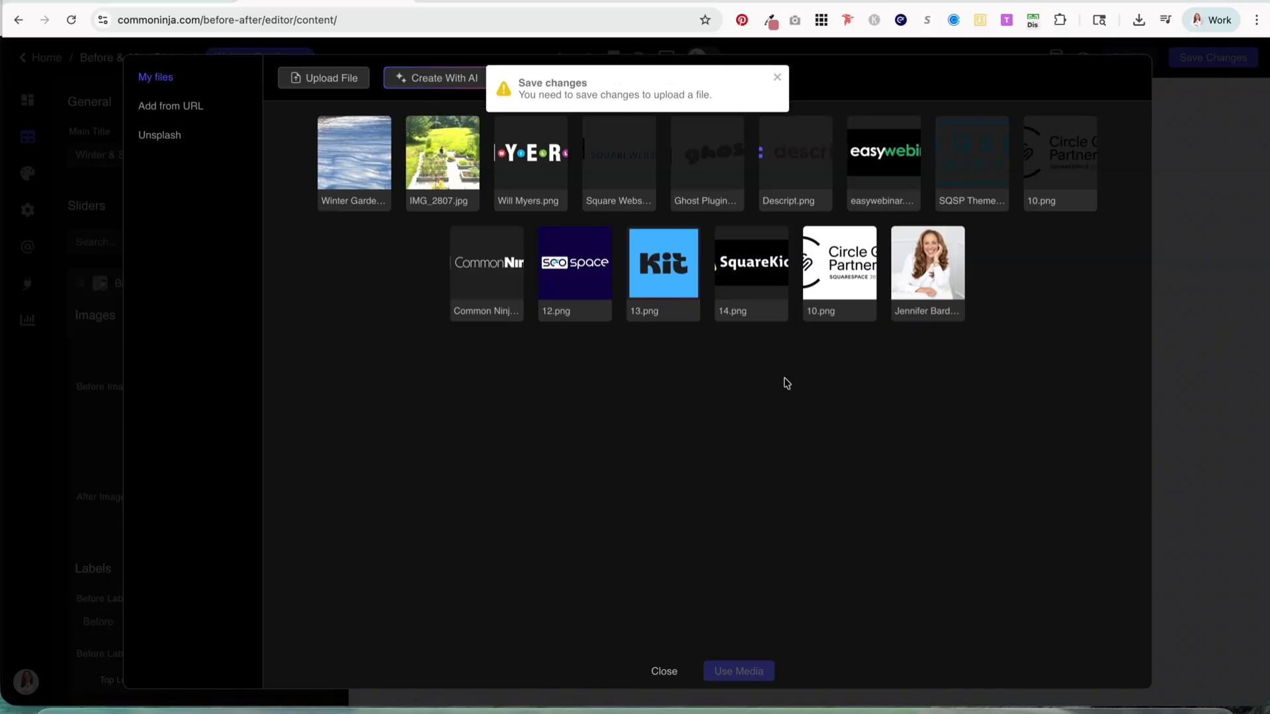
{"action": "left_click", "coordinate": [663, 672]}
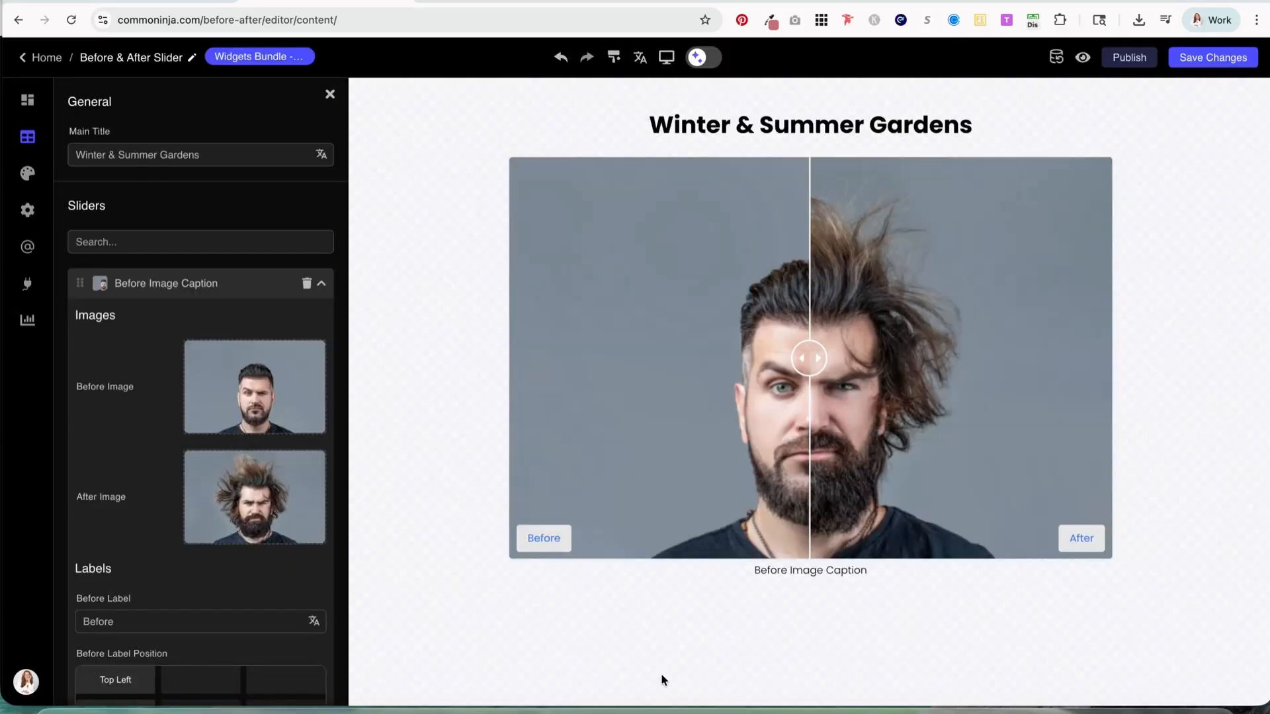
Save the widget, assigning it to the YouTube Tutorials project, and return to the editor.
{"action": "left_click", "coordinate": [1209, 58]}
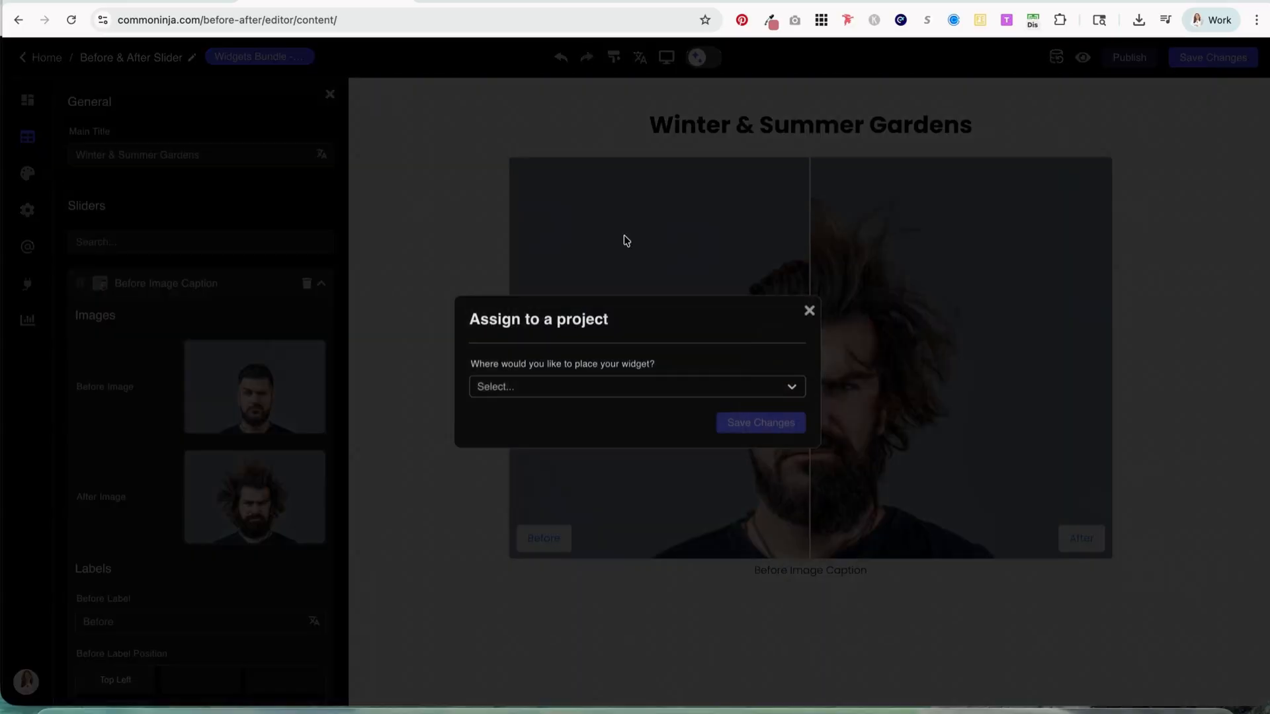
{"action": "left_click", "coordinate": [595, 393]}
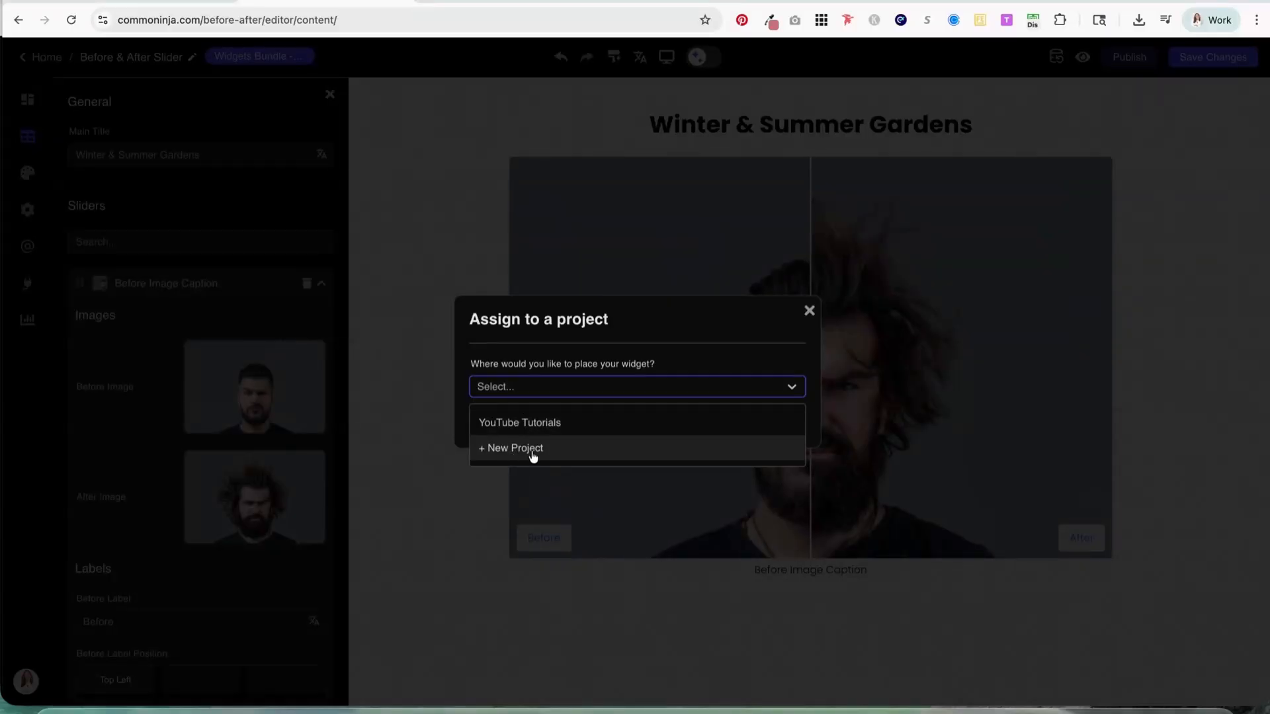
{"action": "left_click", "coordinate": [548, 423]}
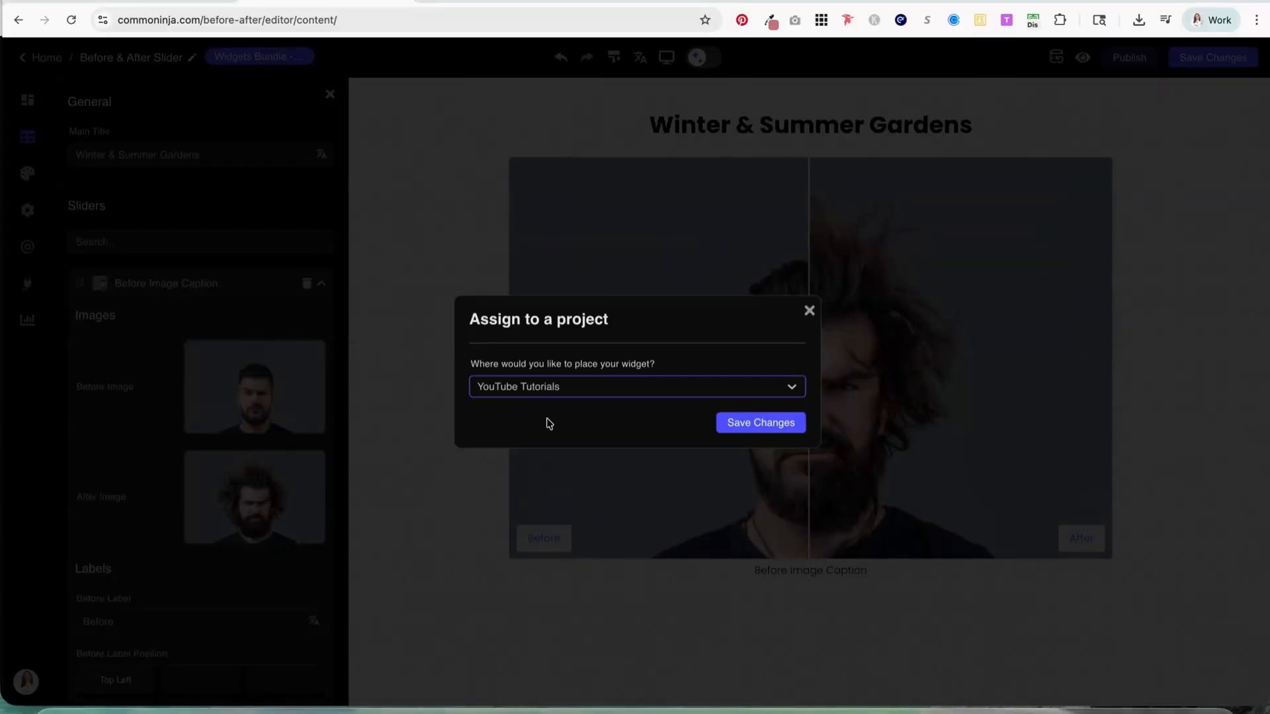
{"action": "left_click", "coordinate": [743, 422]}
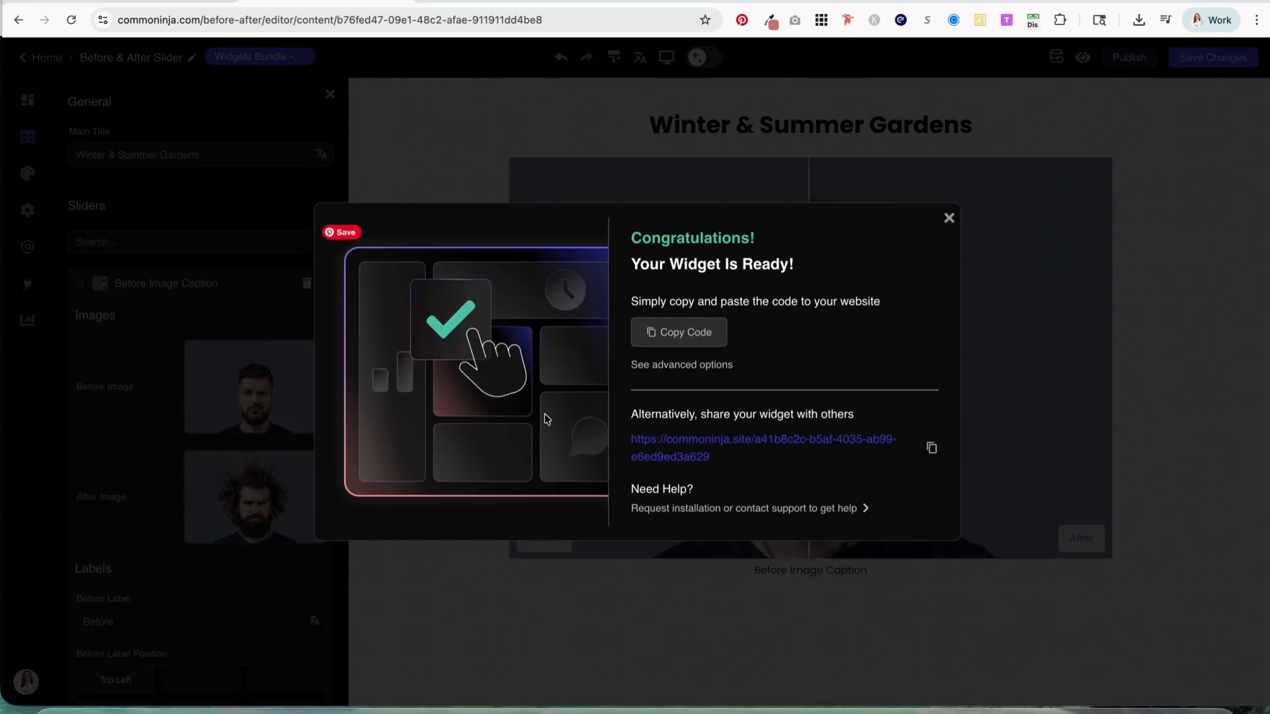
{"action": "left_click", "coordinate": [948, 218]}
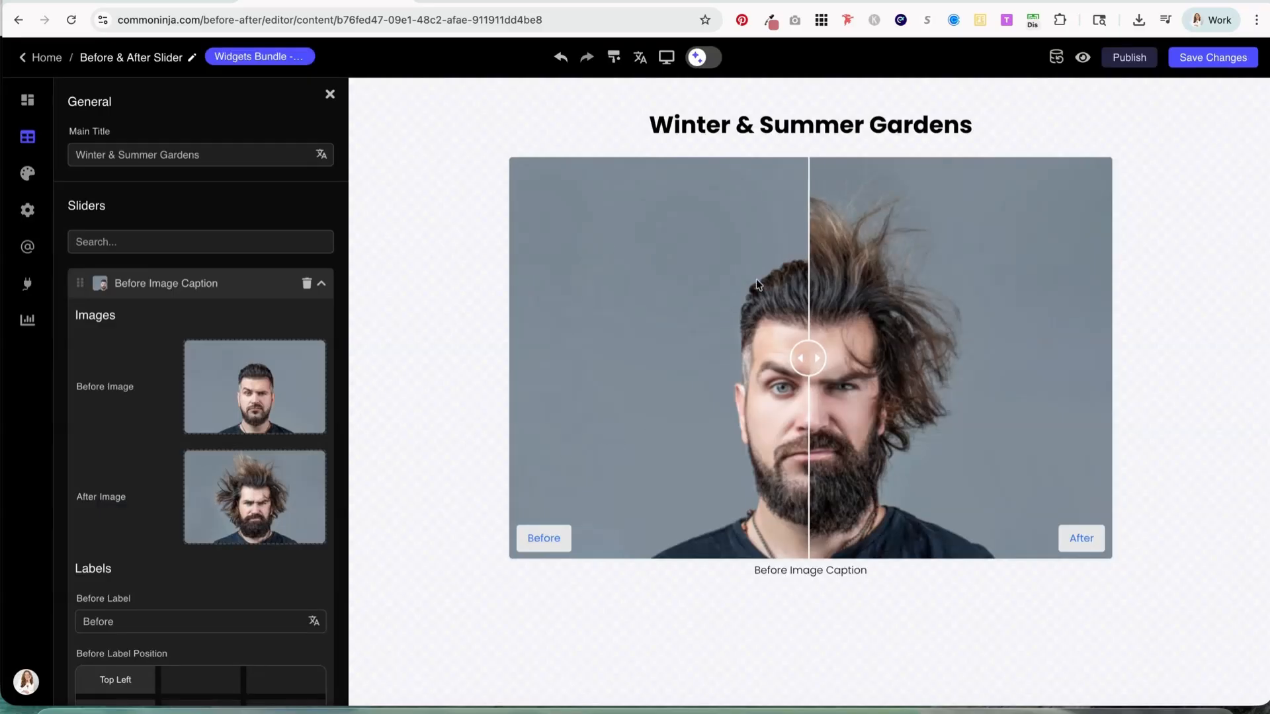
Use the Winter Garden photo as the before image and IMG_2807.jpg as the after image.
{"action": "left_click", "coordinate": [270, 382]}
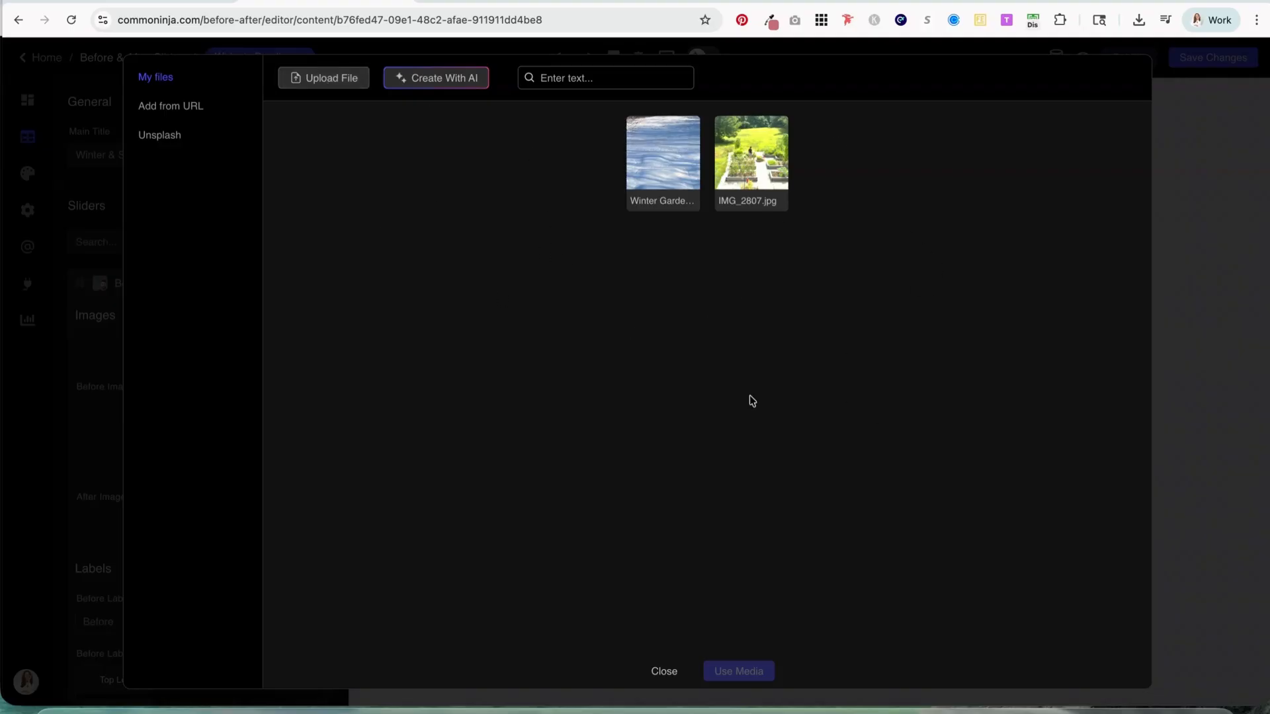
{"action": "left_click", "coordinate": [651, 165]}
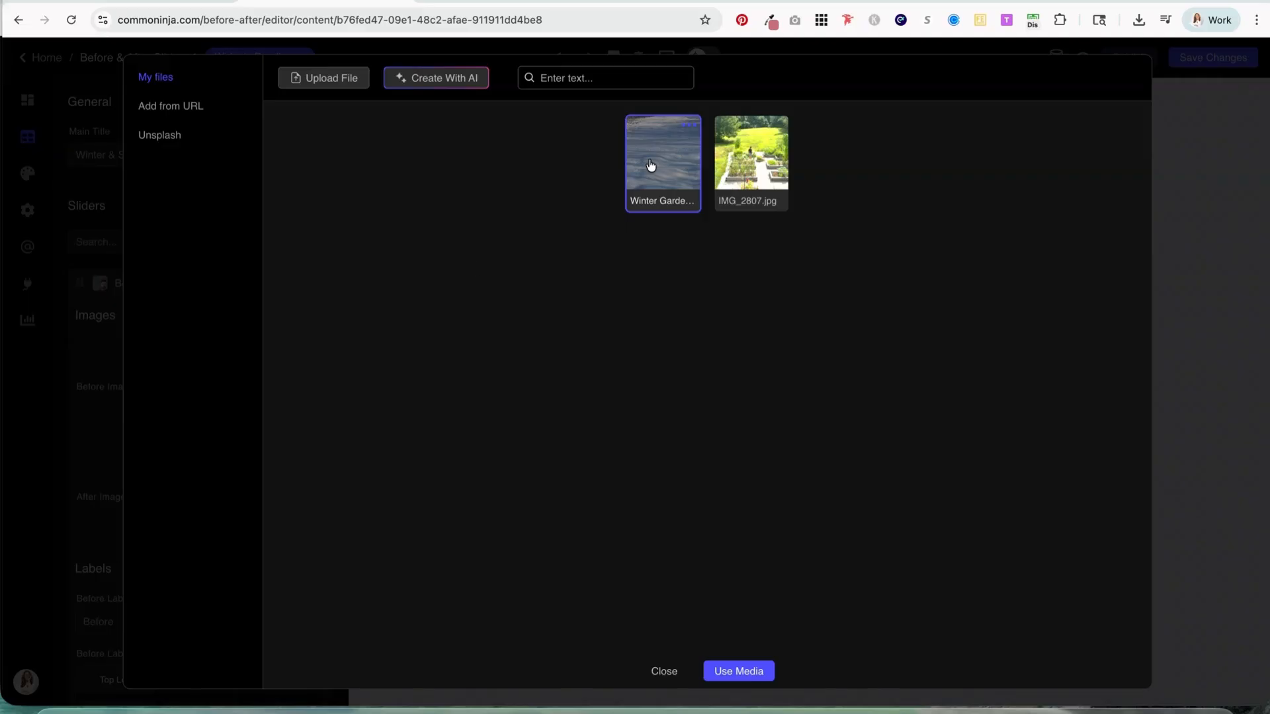
{"action": "left_click", "coordinate": [748, 673]}
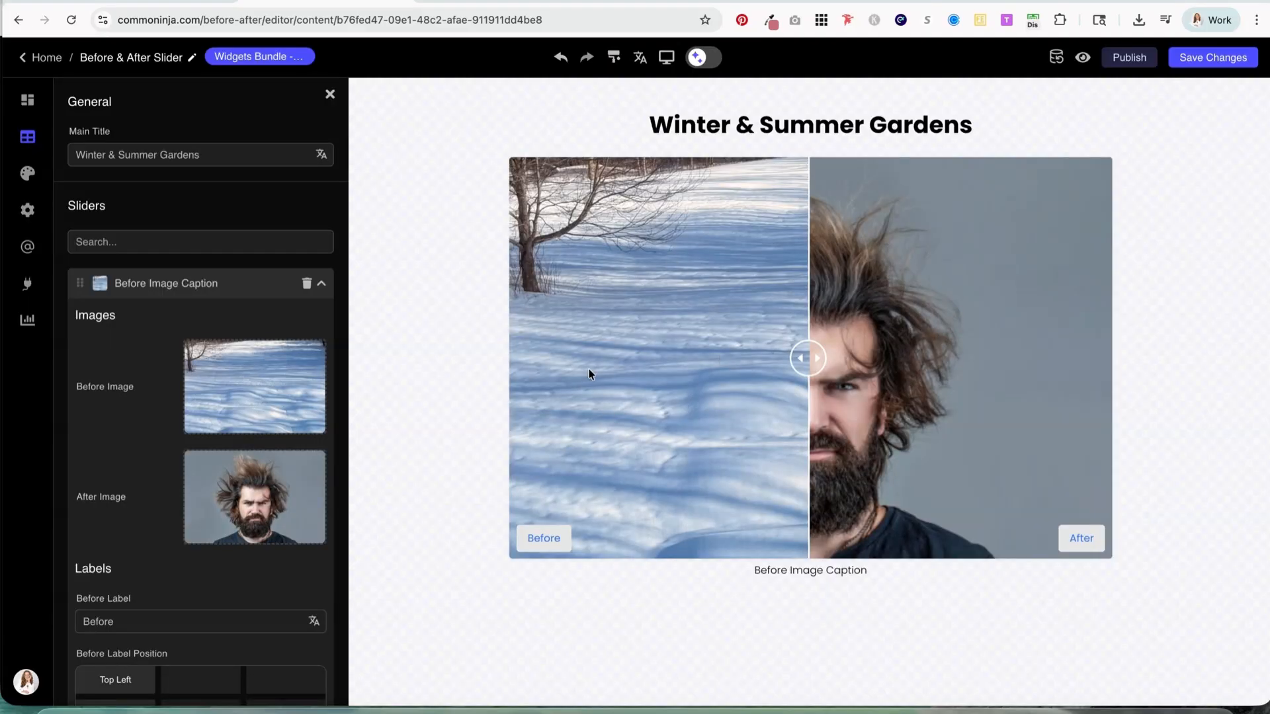
{"action": "left_click", "coordinate": [268, 517]}
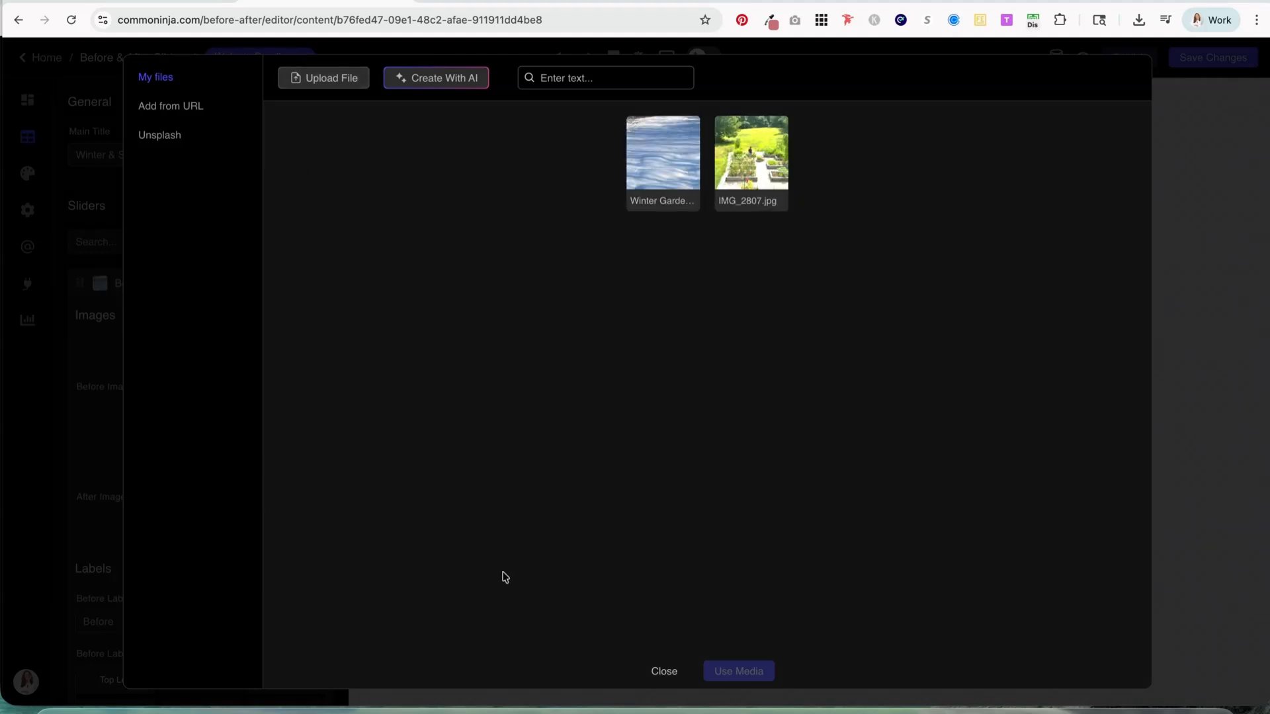
{"action": "left_click", "coordinate": [750, 162]}
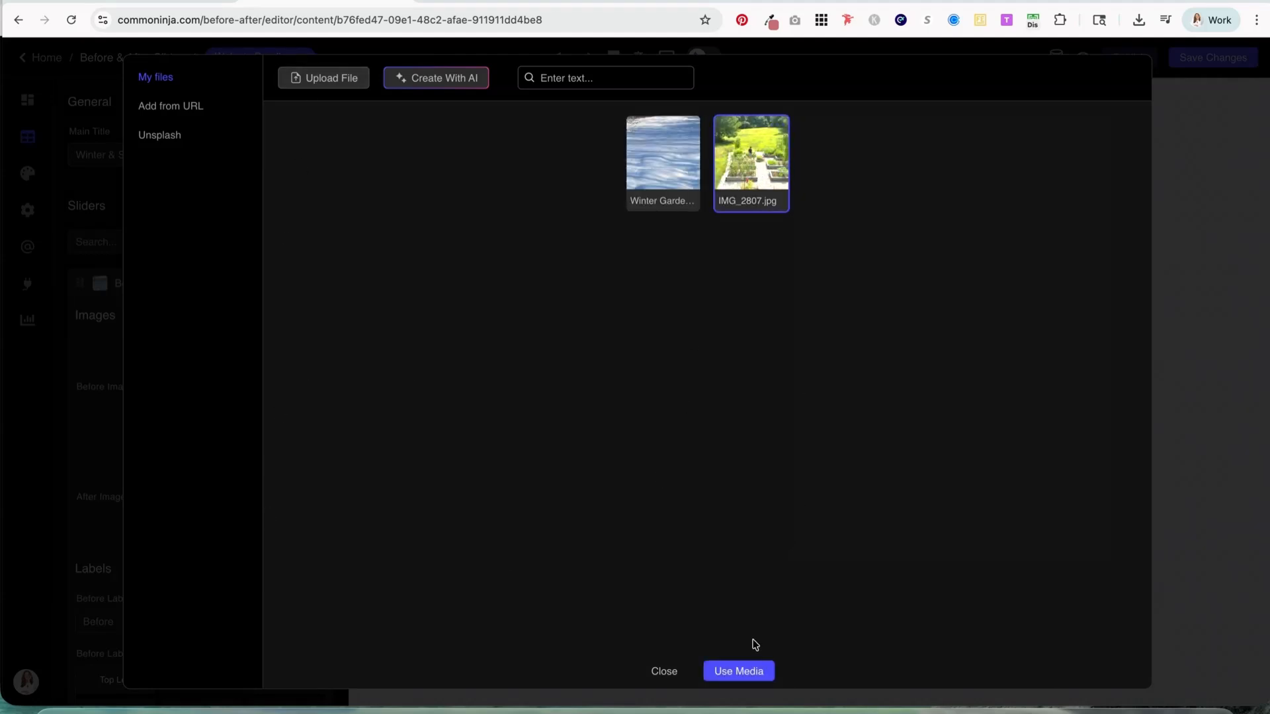
{"action": "left_click", "coordinate": [738, 671]}
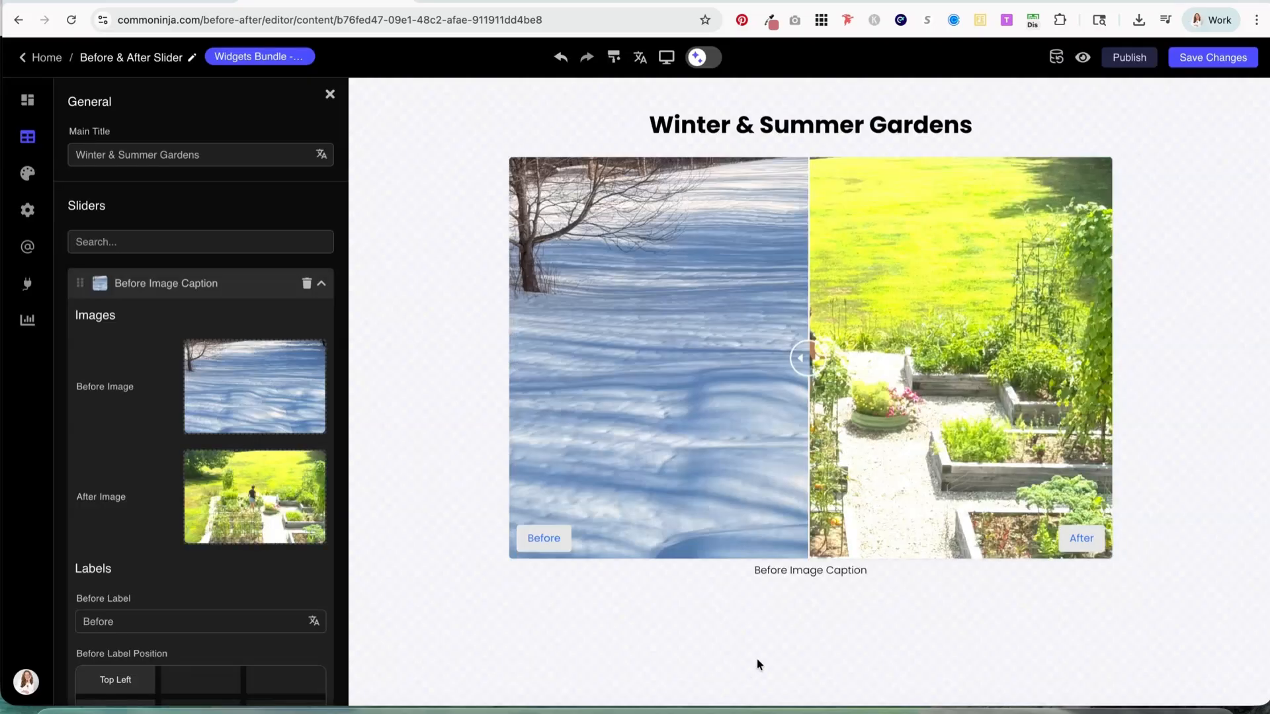
Set the before label to "Winter" and the after label to "Summer".
{"action": "scroll", "coordinate": [661, 596], "scroll_direction": "down", "scroll_amount": 1}
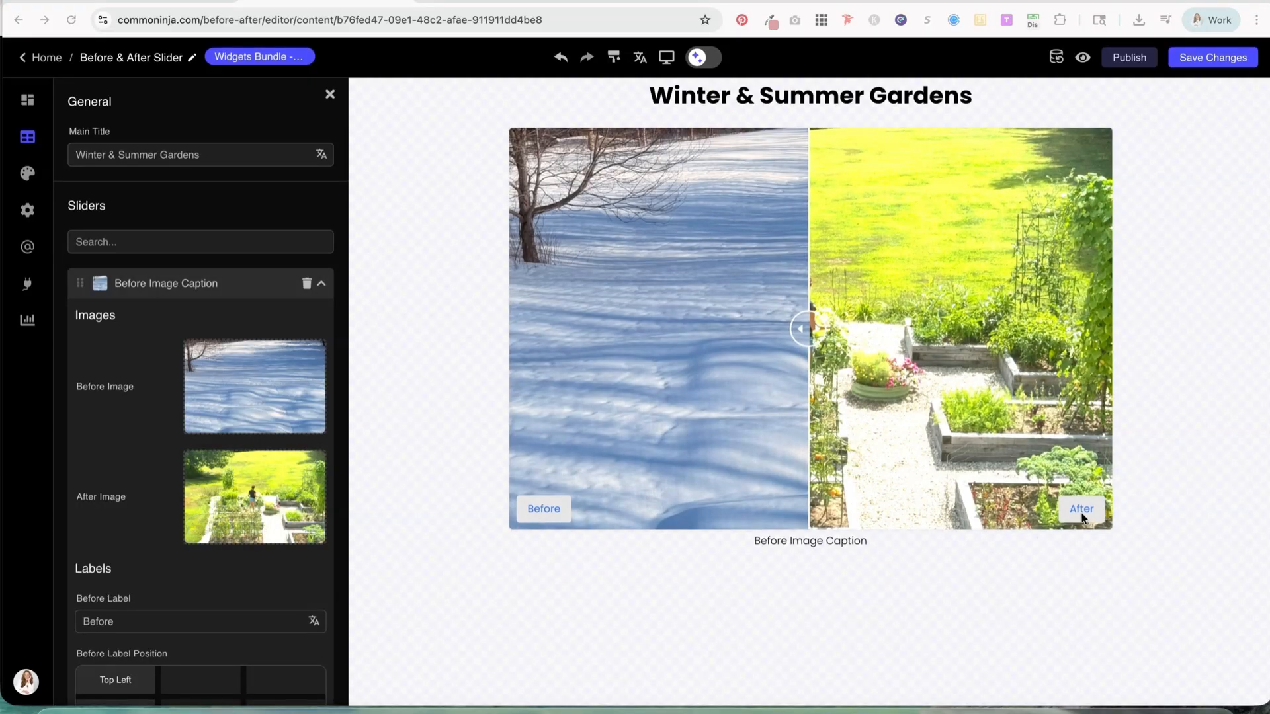
{"action": "scroll", "coordinate": [241, 618], "scroll_direction": "down", "scroll_amount": 2}
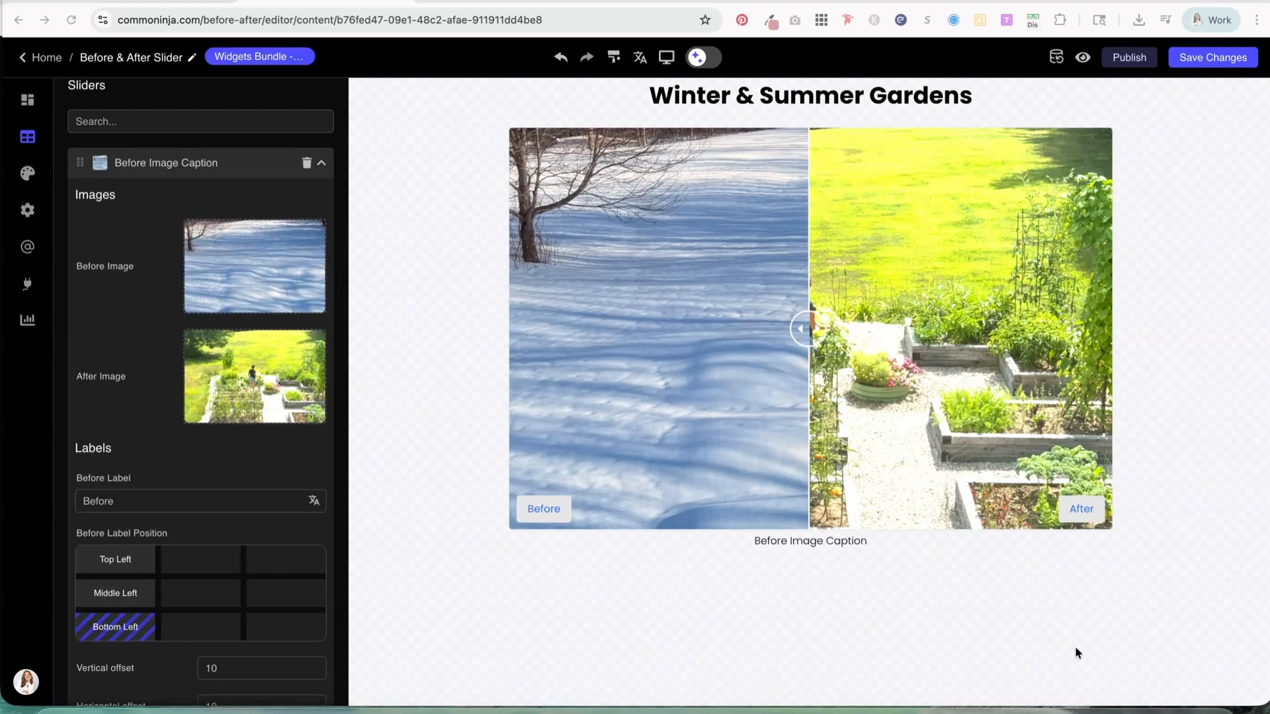
{"action": "double_click", "coordinate": [99, 501]}
{"action": "type", "text": "Winter"}
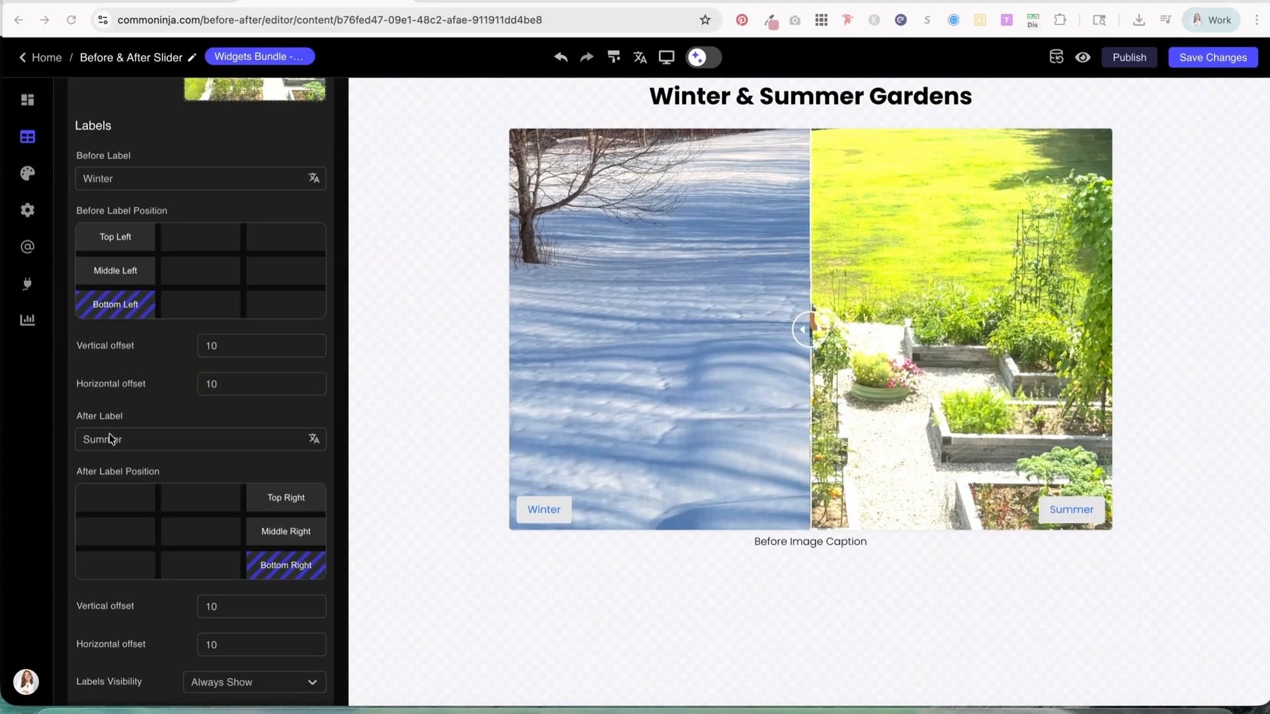
Try the Top Left and Middle Left positions for the before label, and return it to Bottom Left.
{"action": "scroll", "coordinate": [557, 515], "scroll_direction": "up", "scroll_amount": 1}
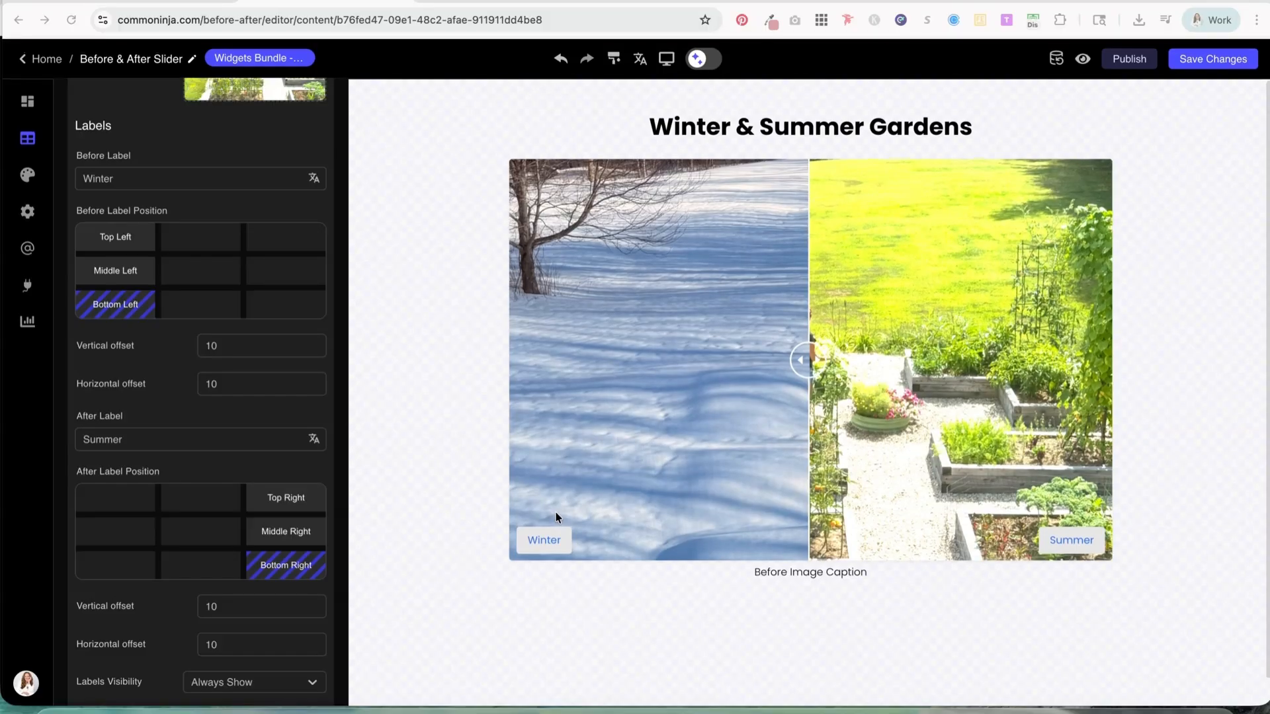
{"action": "scroll", "coordinate": [137, 327], "scroll_direction": "up", "scroll_amount": 2}
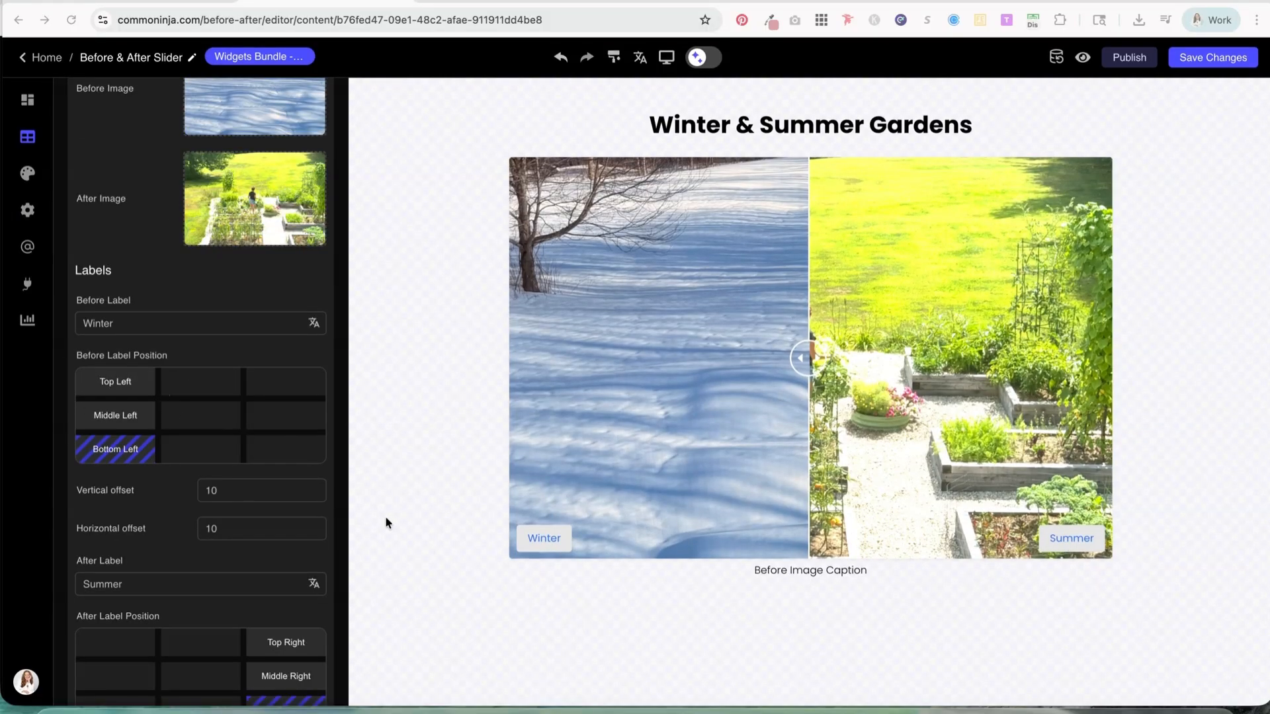
{"action": "scroll", "coordinate": [303, 561], "scroll_direction": "down", "scroll_amount": 2}
{"action": "scroll", "coordinate": [123, 344], "scroll_direction": "up", "scroll_amount": 1}
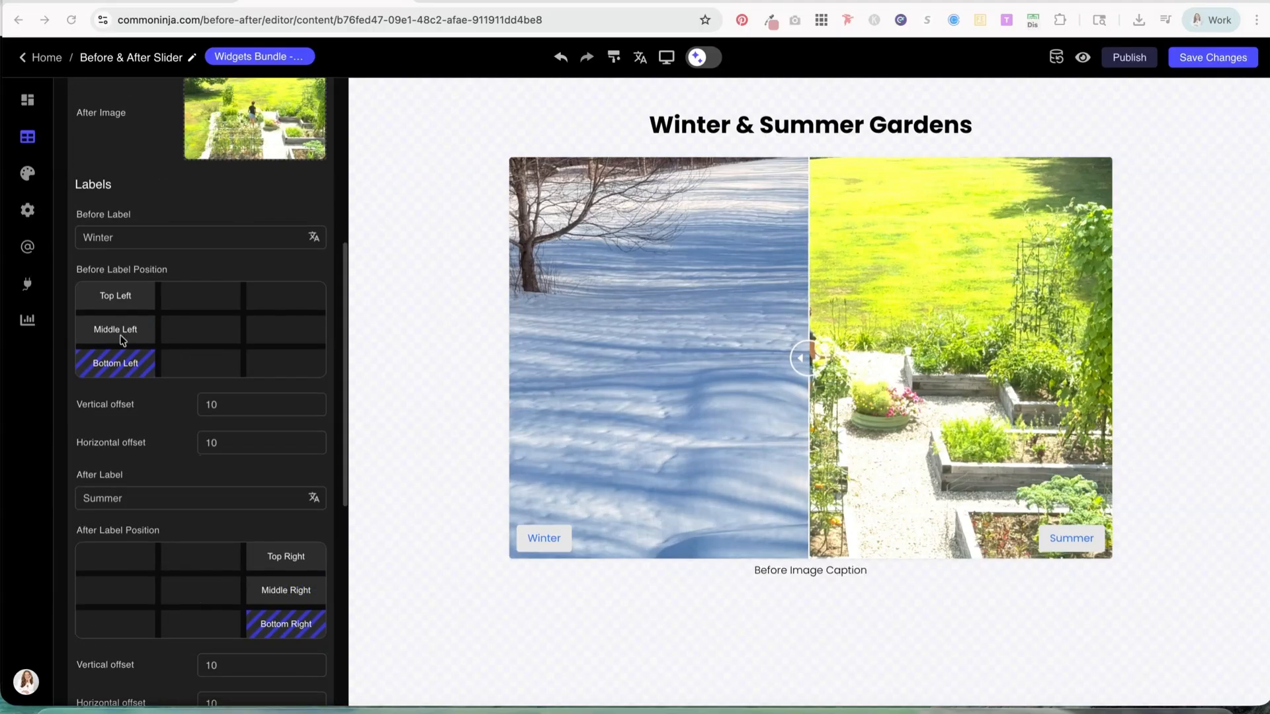
{"action": "left_click", "coordinate": [119, 297]}
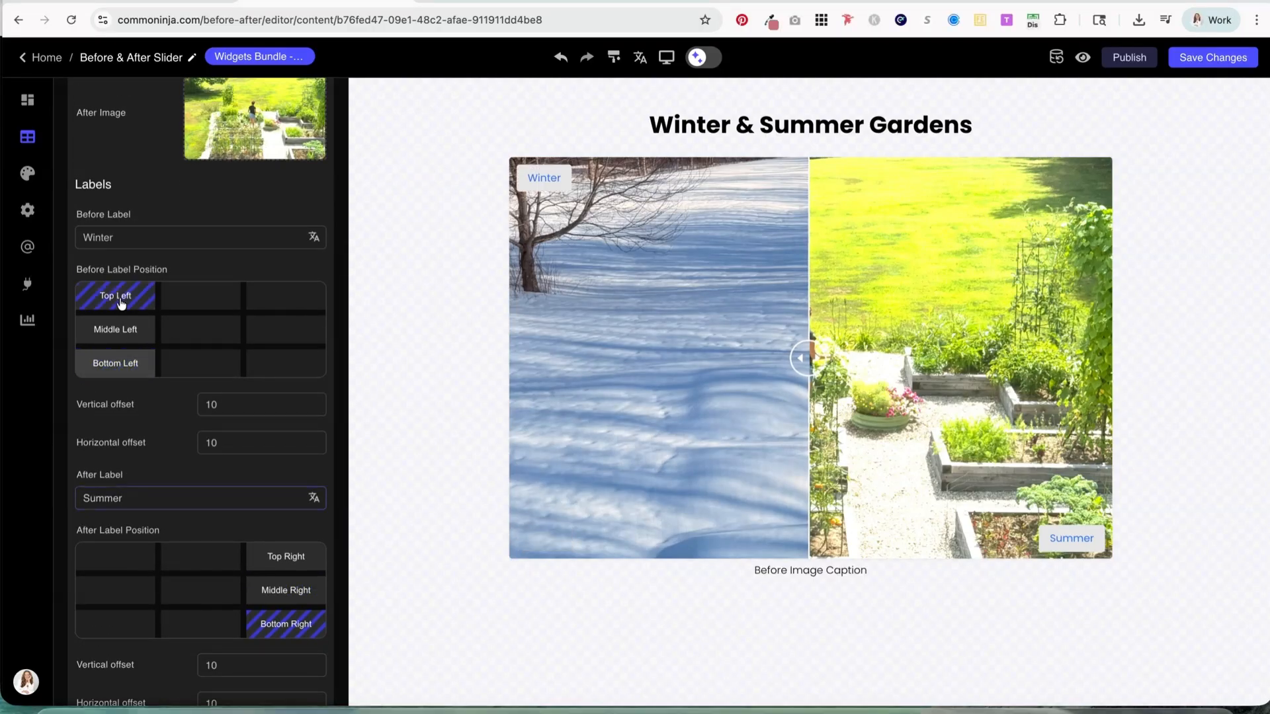
{"action": "left_click", "coordinate": [115, 329]}
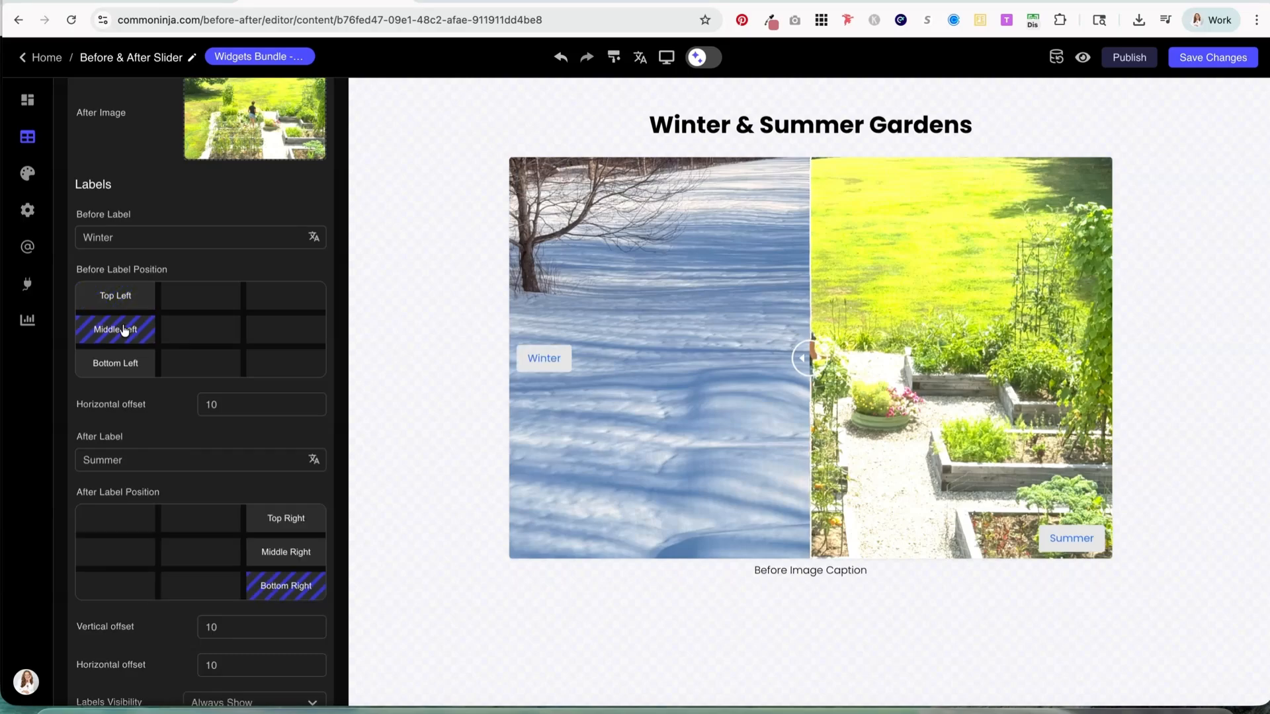
{"action": "left_click", "coordinate": [126, 364]}
Try showing the labels only on mouse over, and return the labels visibility to Always Show.
{"action": "scroll", "coordinate": [168, 383], "scroll_direction": "down", "scroll_amount": 3}
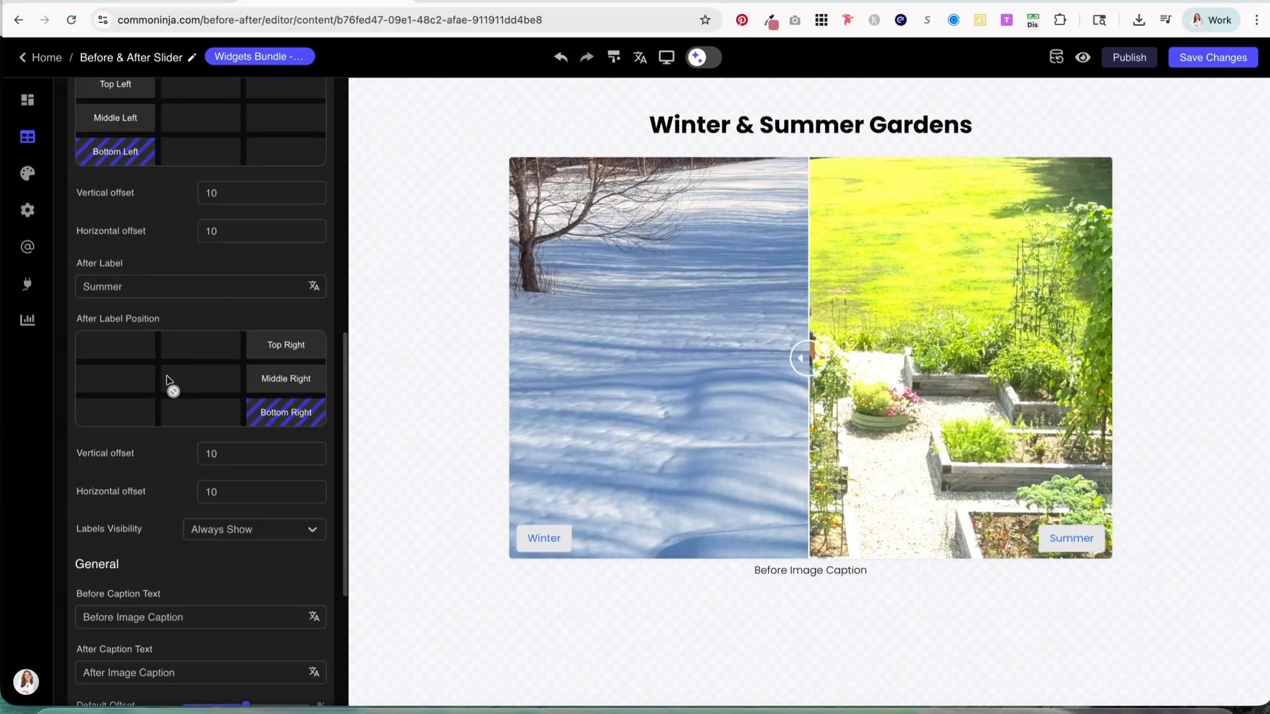
{"action": "scroll", "coordinate": [169, 382], "scroll_direction": "down", "scroll_amount": 5}
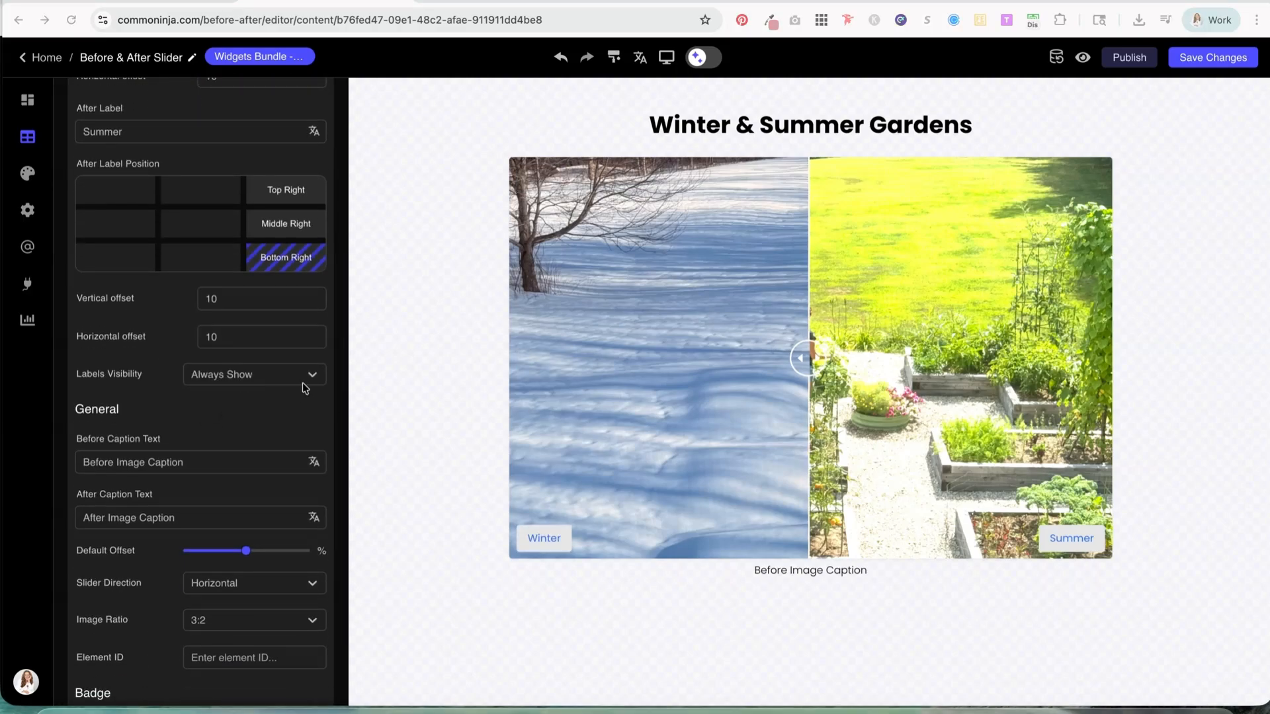
{"action": "left_click", "coordinate": [314, 378]}
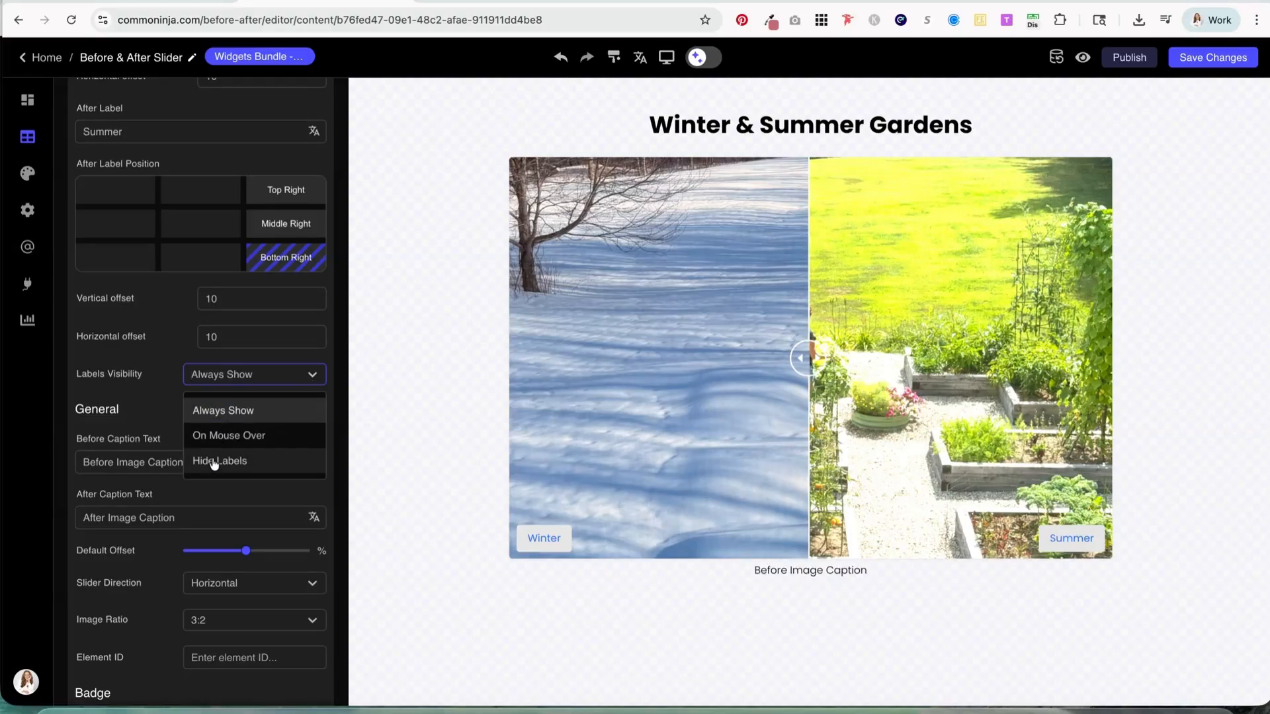
{"action": "left_click", "coordinate": [238, 438]}
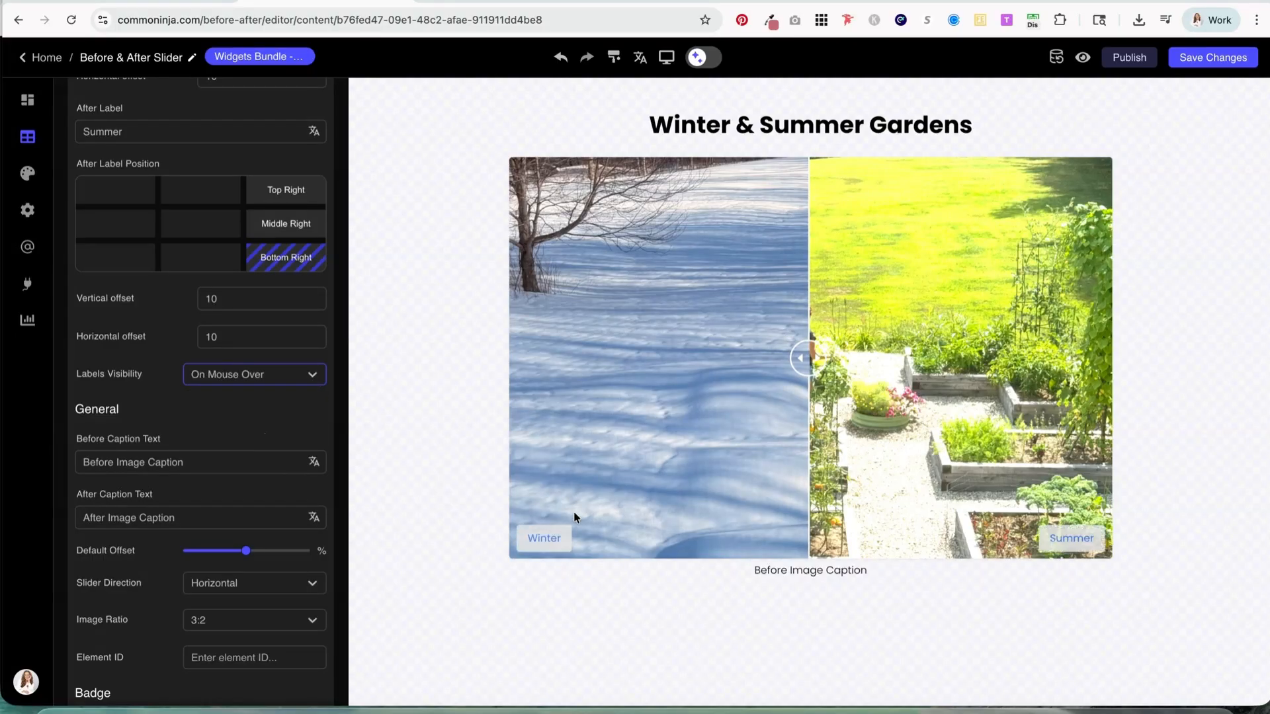
{"action": "mouse_move", "coordinate": [579, 529]}
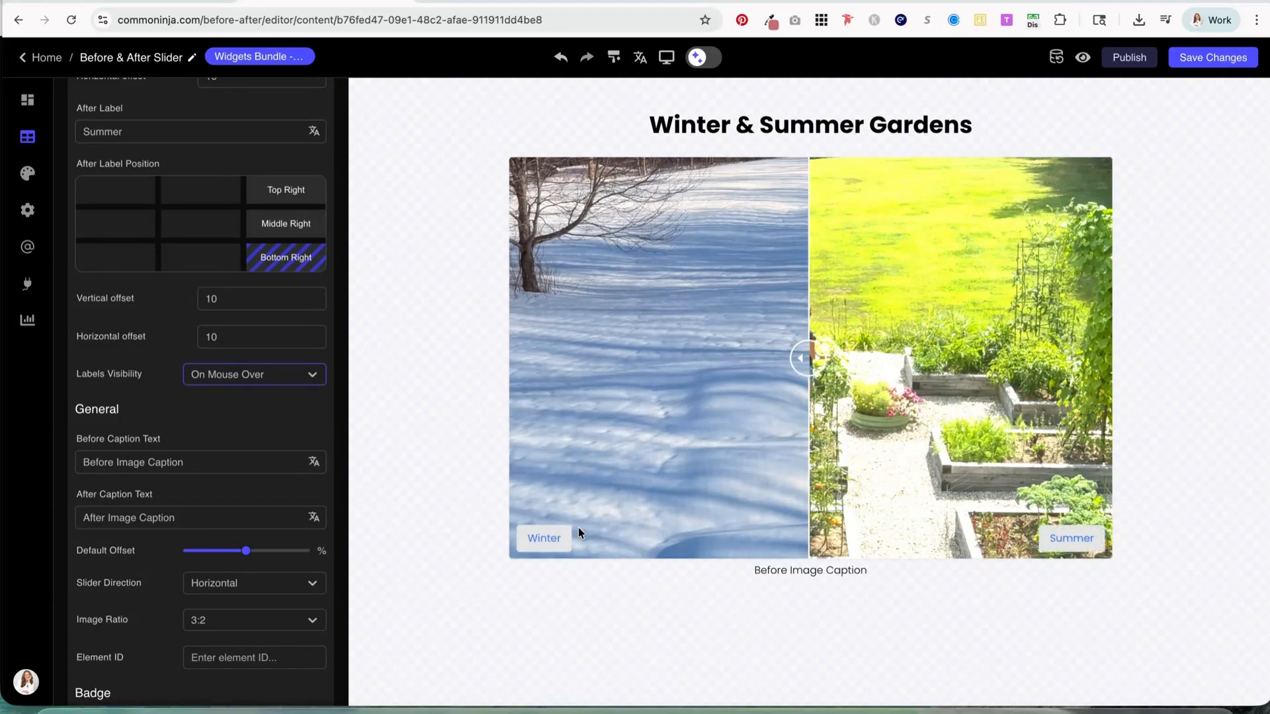
{"action": "left_click", "coordinate": [311, 377]}
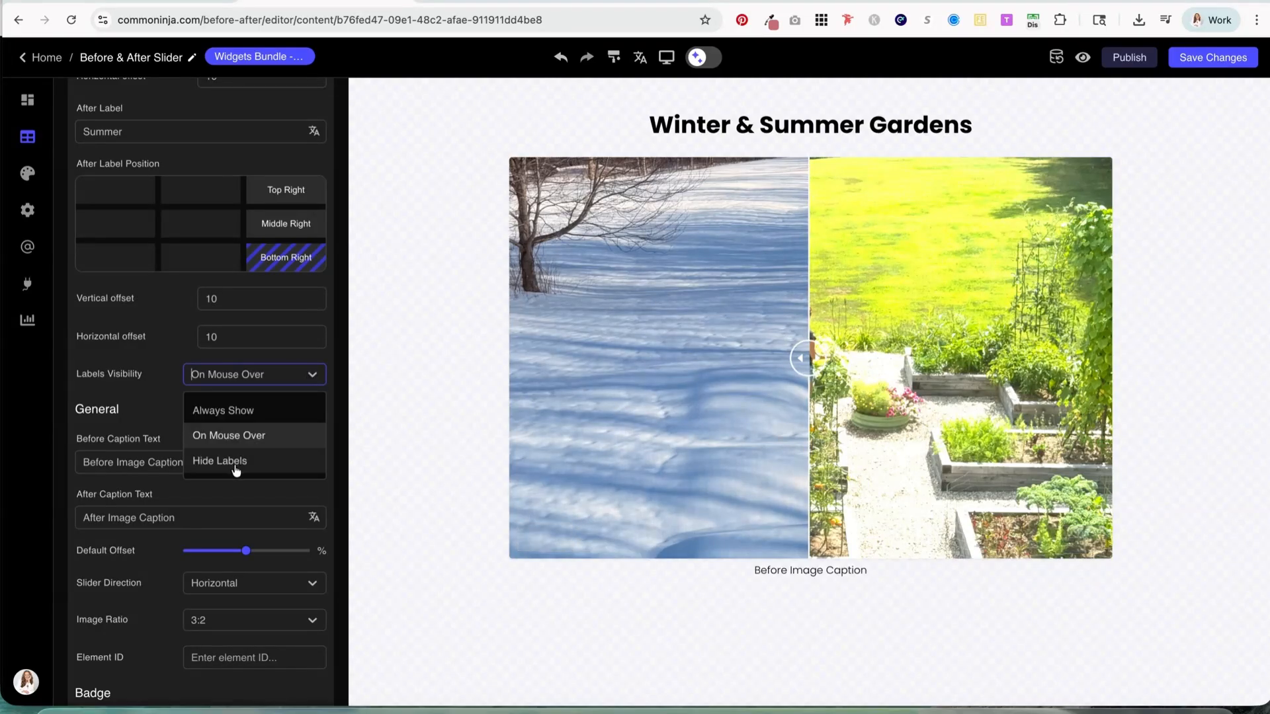
{"action": "left_click", "coordinate": [195, 410]}
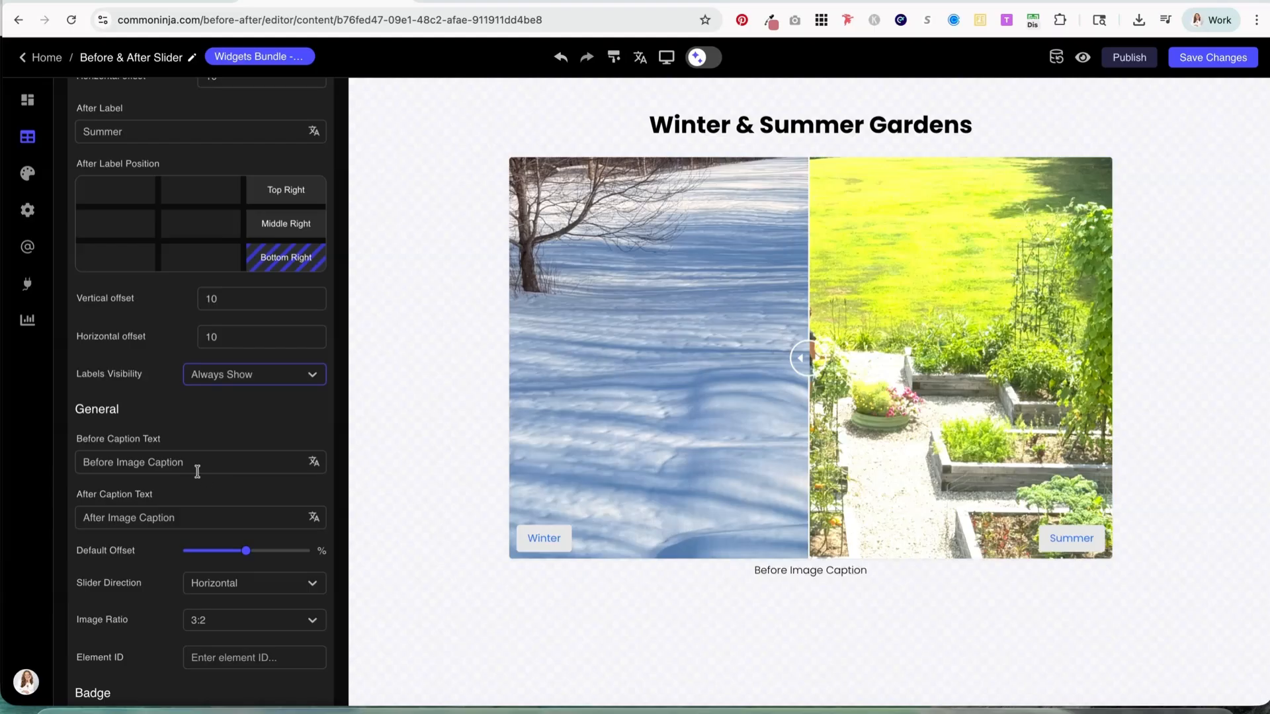
Set the after caption text to "Summer Garden".
{"action": "scroll", "coordinate": [144, 453], "scroll_direction": "down", "scroll_amount": 3}
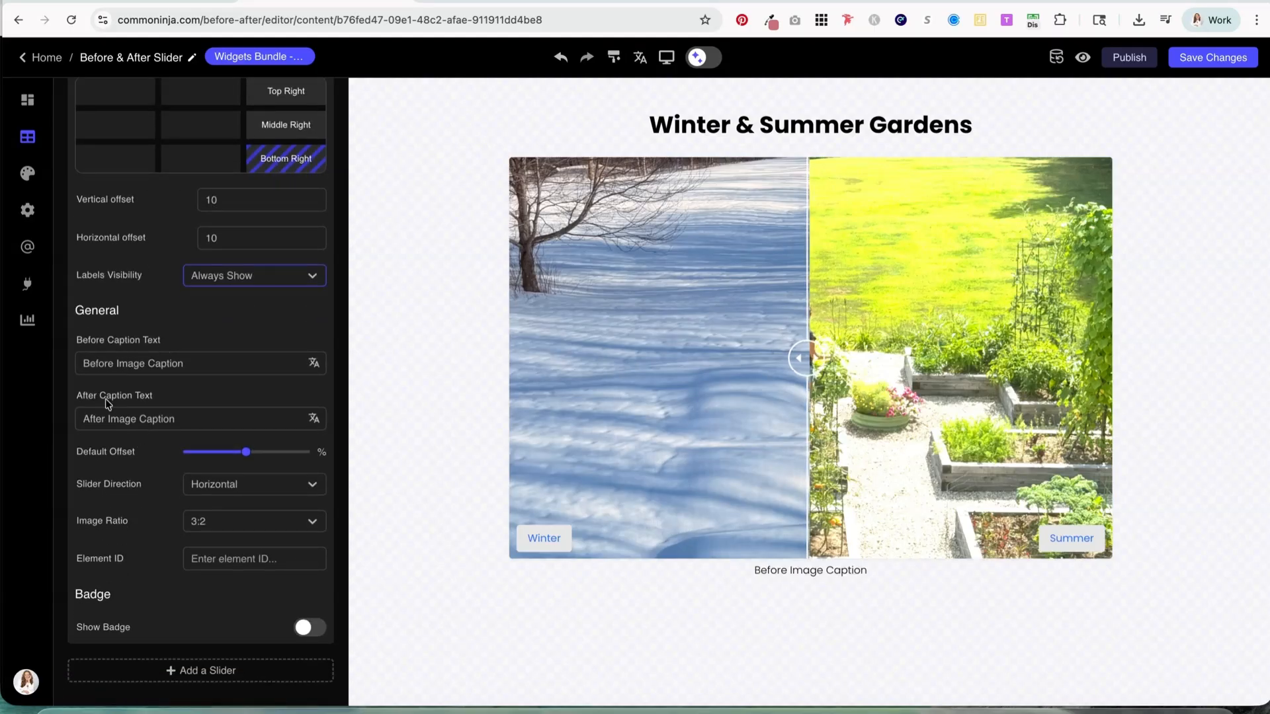
{"action": "left_click_drag", "start_coordinate": [803, 361], "coordinate": [839, 536]}
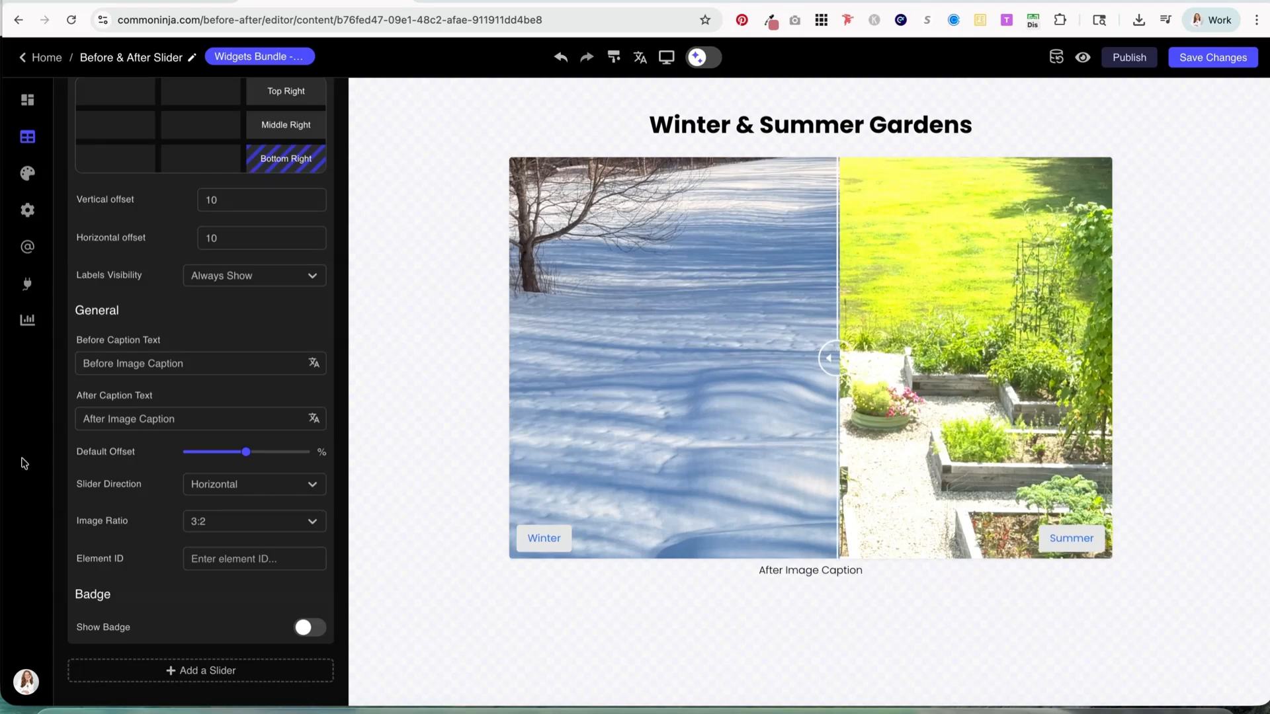
{"action": "left_click_drag", "start_coordinate": [178, 420], "coordinate": [74, 419]}
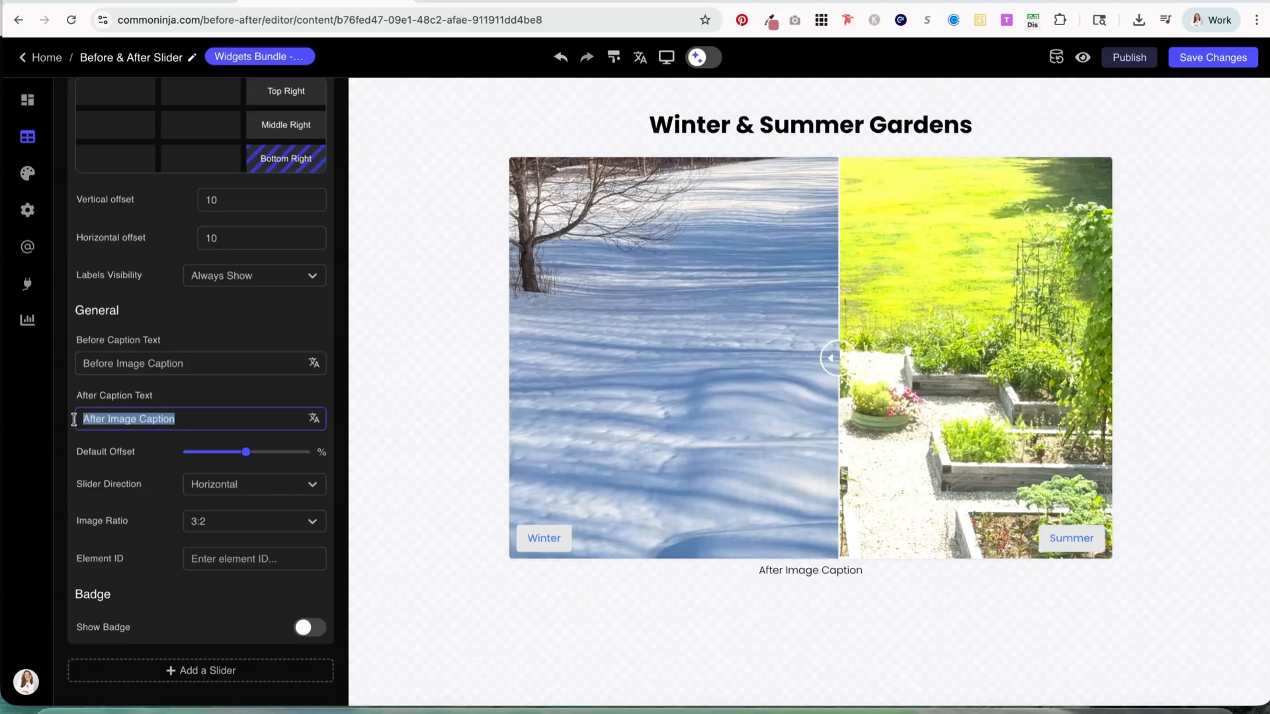
{"action": "type", "text": "Summ"}
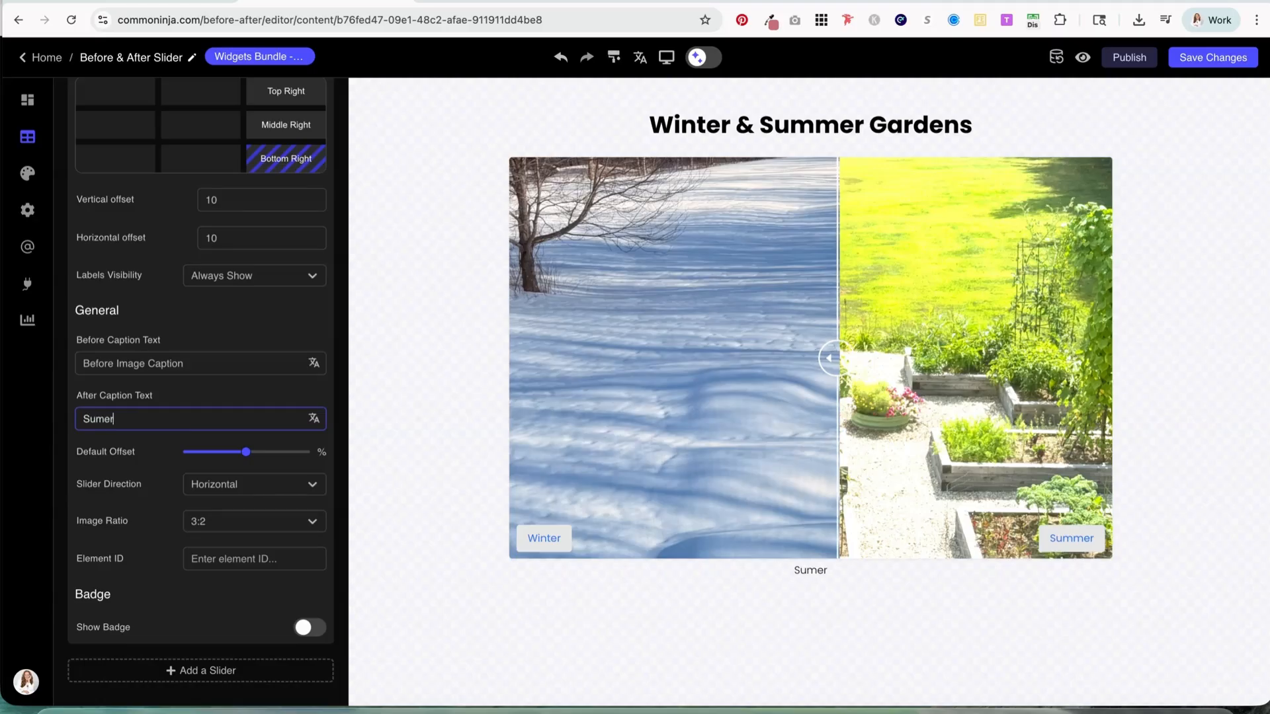
{"action": "type", "text": "er Garden"}
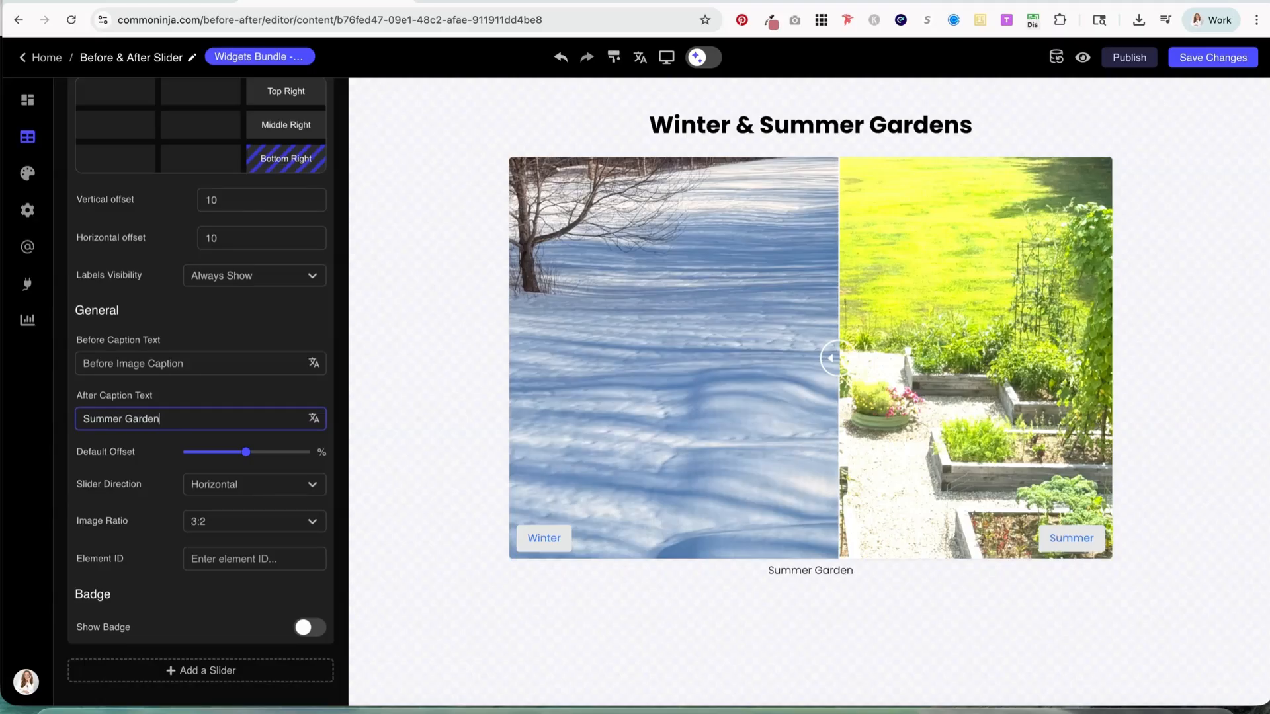
Set the before caption to "Summer Garden" and the after caption to "Winter Garden", and test the captions with the divider.
{"action": "left_click_drag", "start_coordinate": [839, 358], "coordinate": [992, 381]}
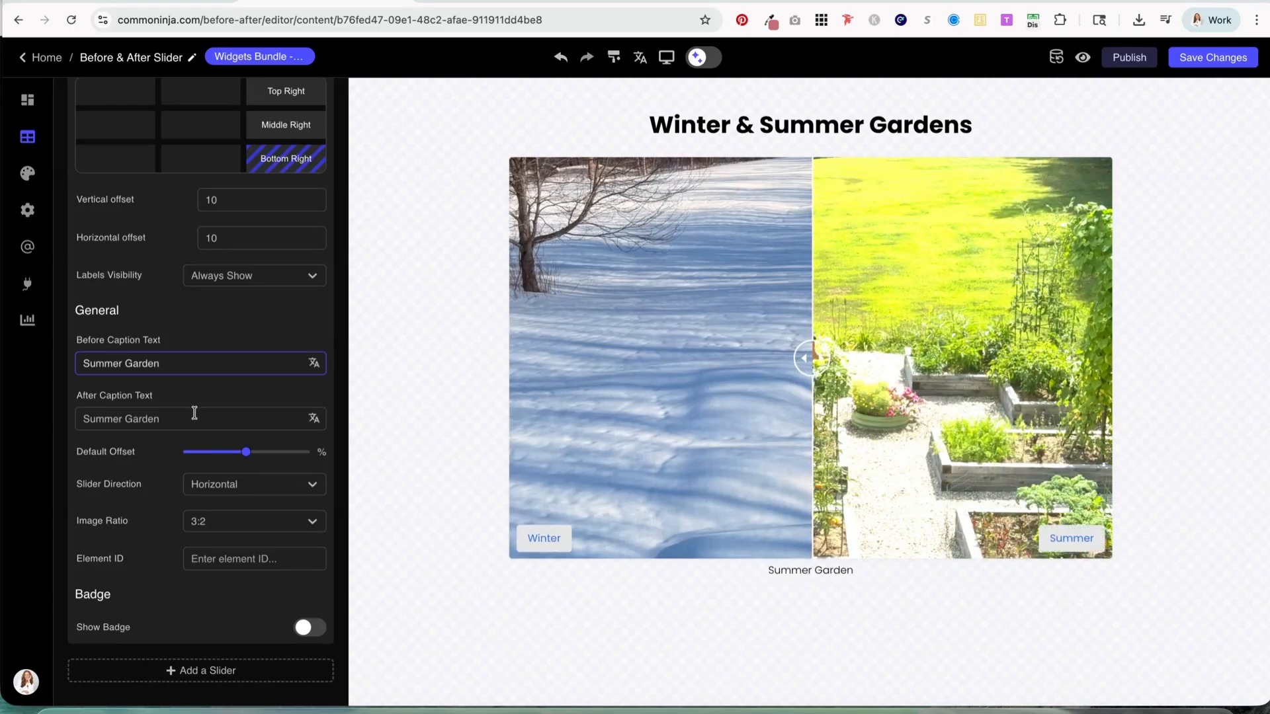
{"action": "left_click_drag", "start_coordinate": [192, 417], "coordinate": [74, 415]}
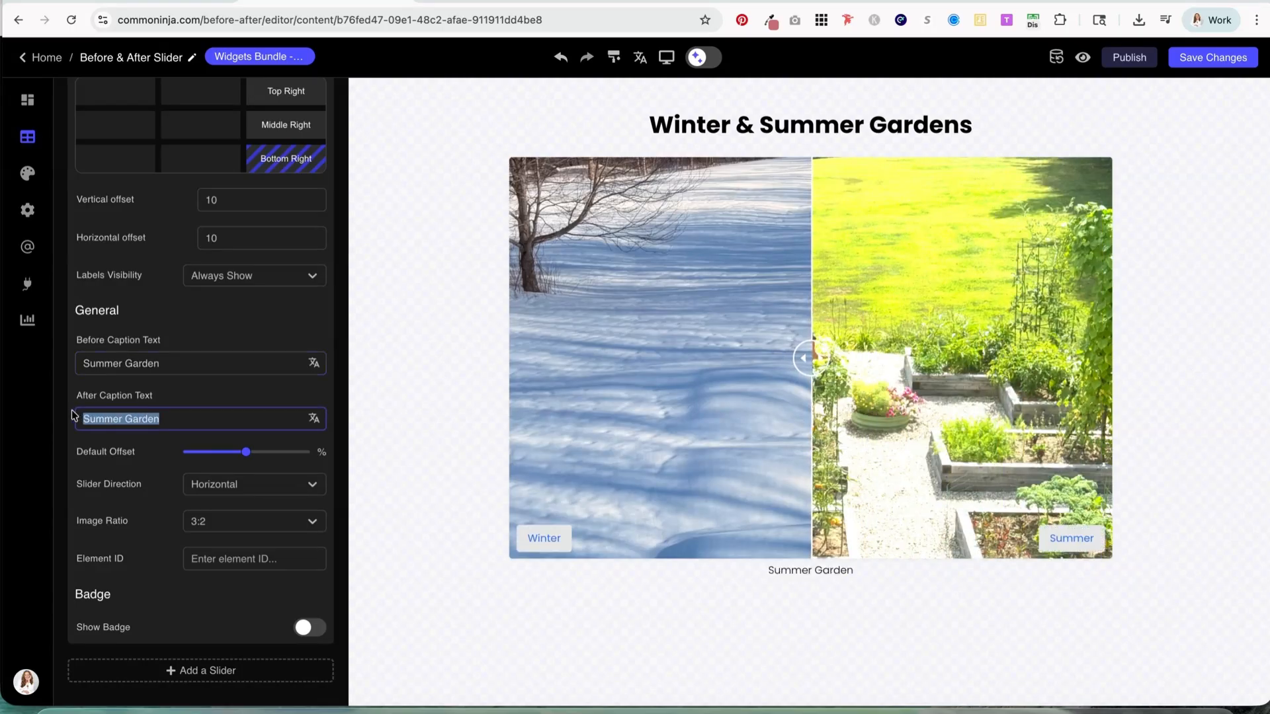
{"action": "type", "text": "Winter Garden"}
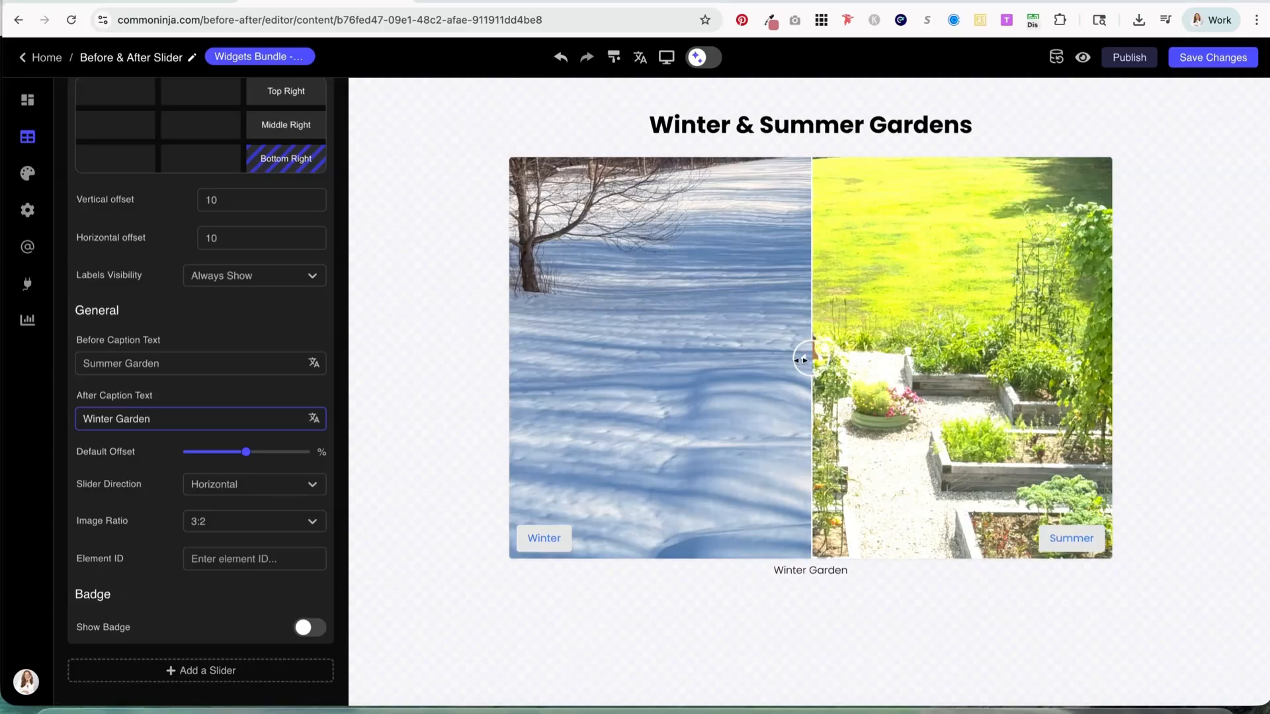
{"action": "left_click_drag", "start_coordinate": [802, 360], "coordinate": [664, 332]}
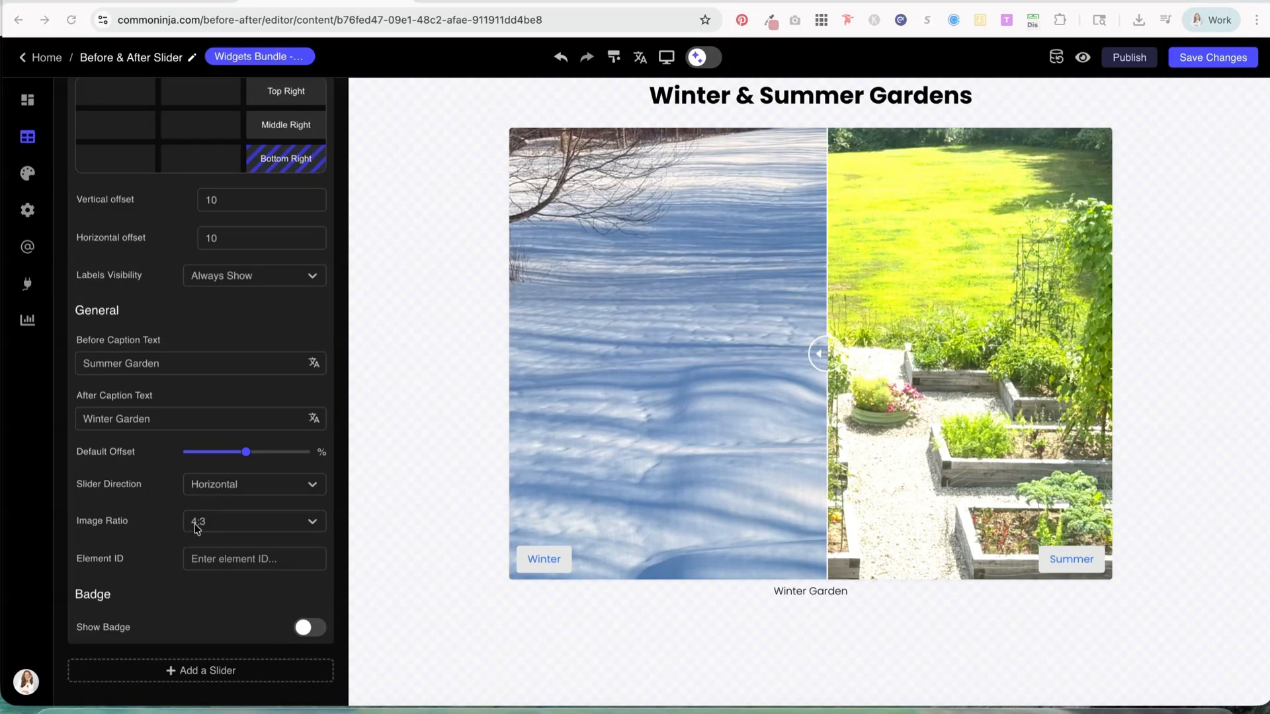
Set the image ratio of the slider to 4:3.
{"action": "left_click", "coordinate": [305, 529]}
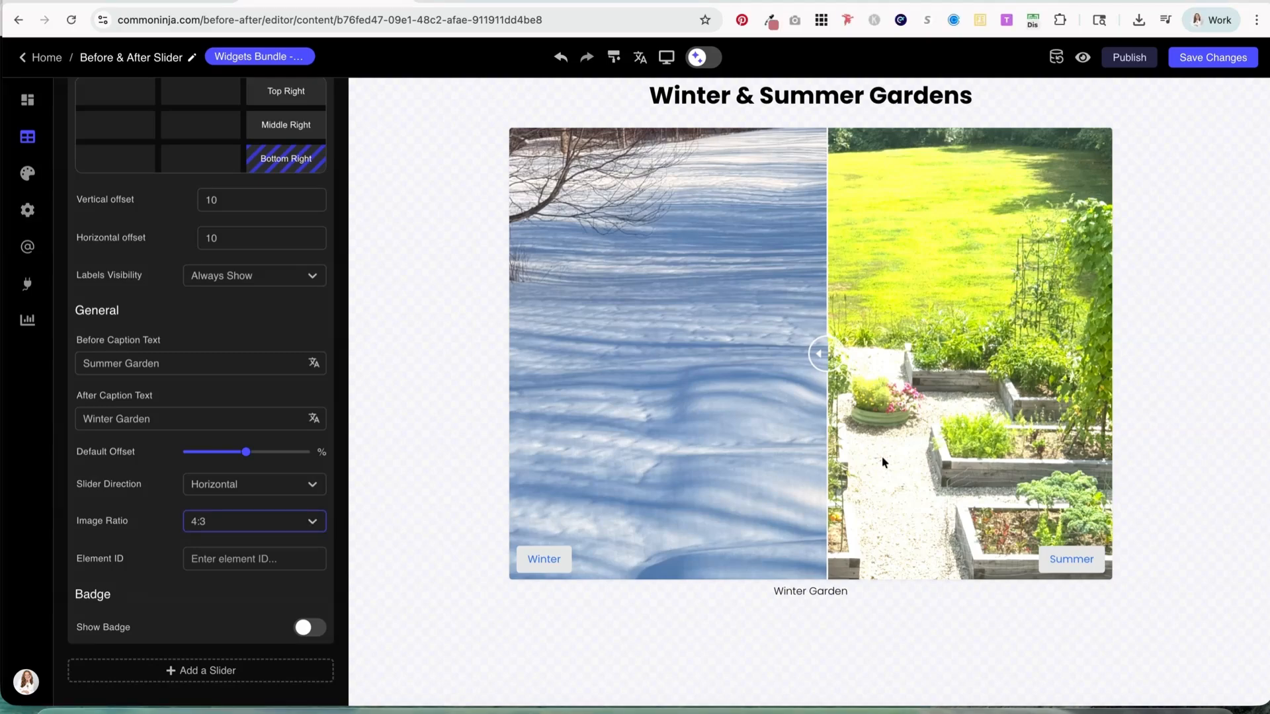
{"action": "left_click", "coordinate": [303, 522]}
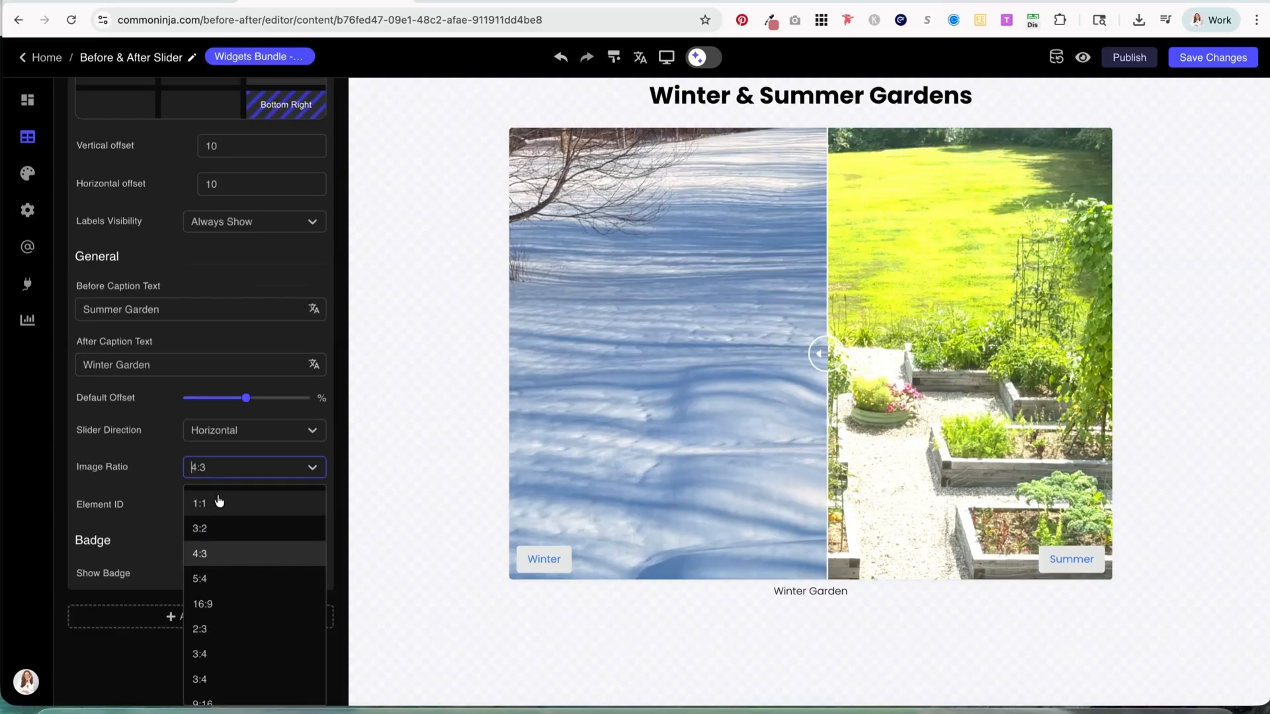
{"action": "scroll", "coordinate": [226, 629], "scroll_direction": "up", "scroll_amount": 2}
{"action": "left_click", "coordinate": [190, 510]}
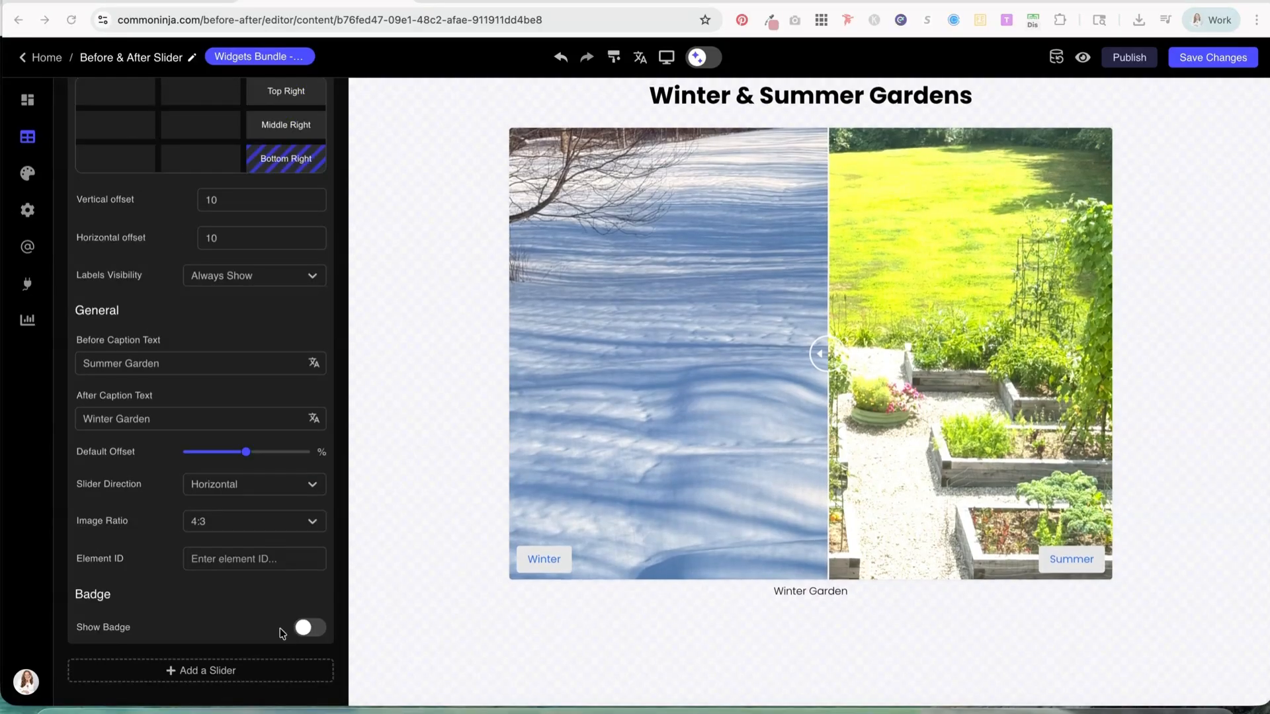
Try a starburst badge reading "Ta da!!!" with an adjusted position, and turn the badge off again.
{"action": "left_click", "coordinate": [305, 628]}
{"action": "left_click", "coordinate": [304, 629]}
{"action": "left_click", "coordinate": [304, 630]}
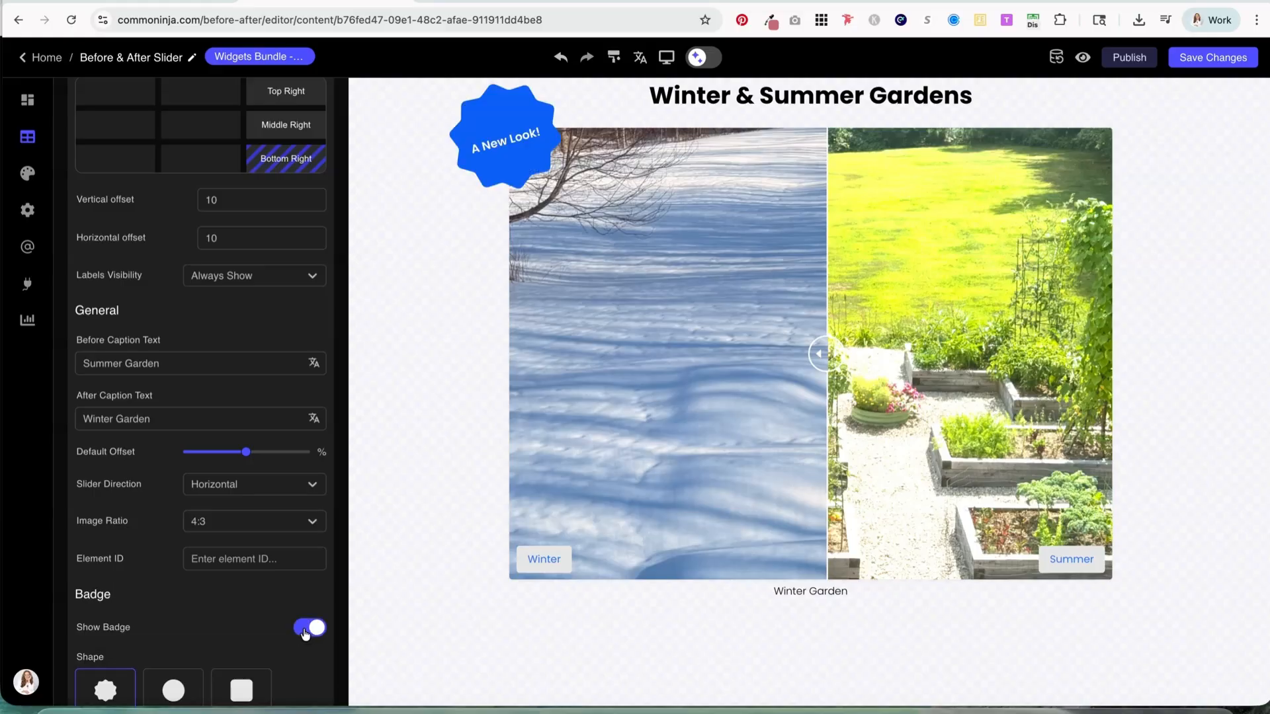
{"action": "scroll", "coordinate": [328, 367], "scroll_direction": "down", "scroll_amount": 3}
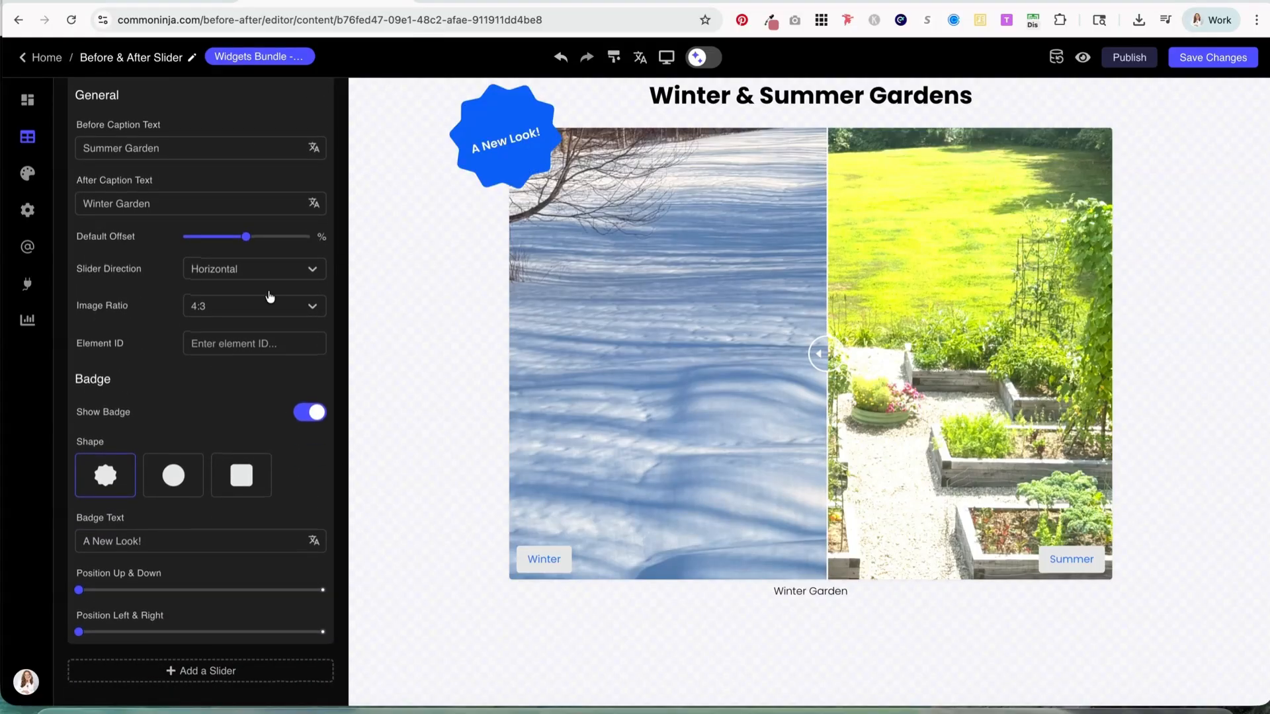
{"action": "left_click_drag", "start_coordinate": [142, 541], "coordinate": [82, 539]}
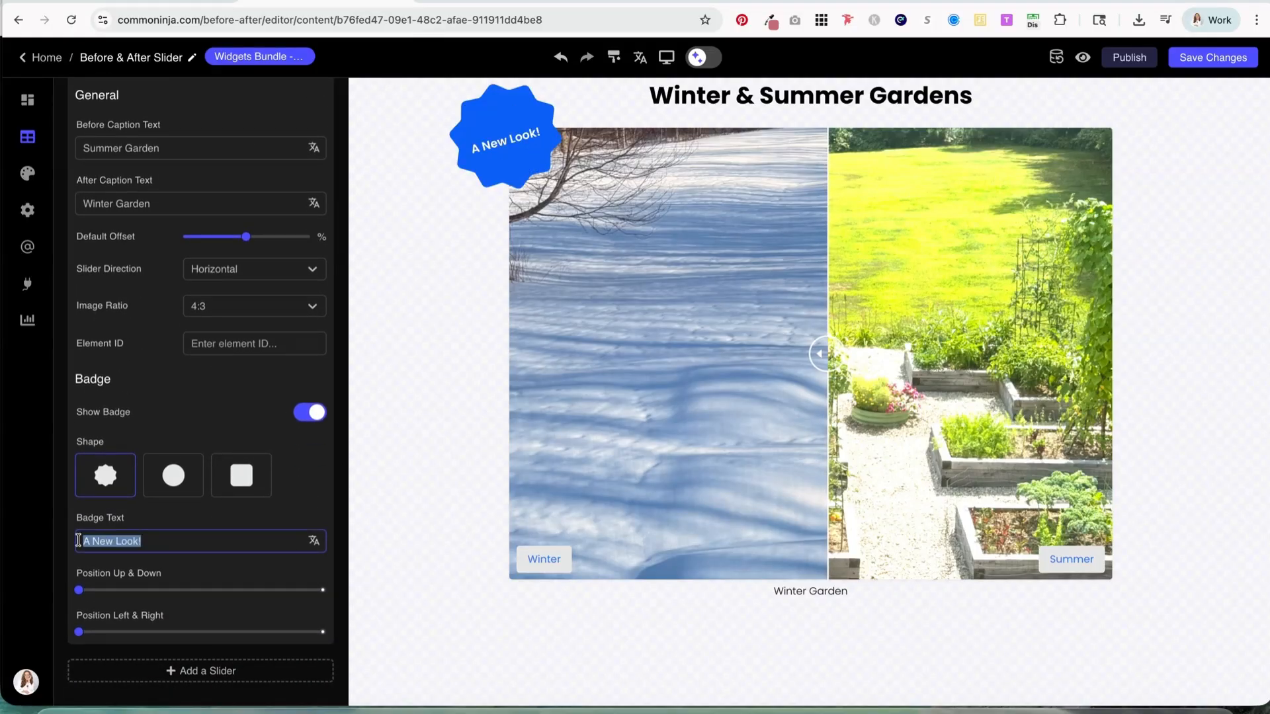
{"action": "type", "text": "Ta da"}
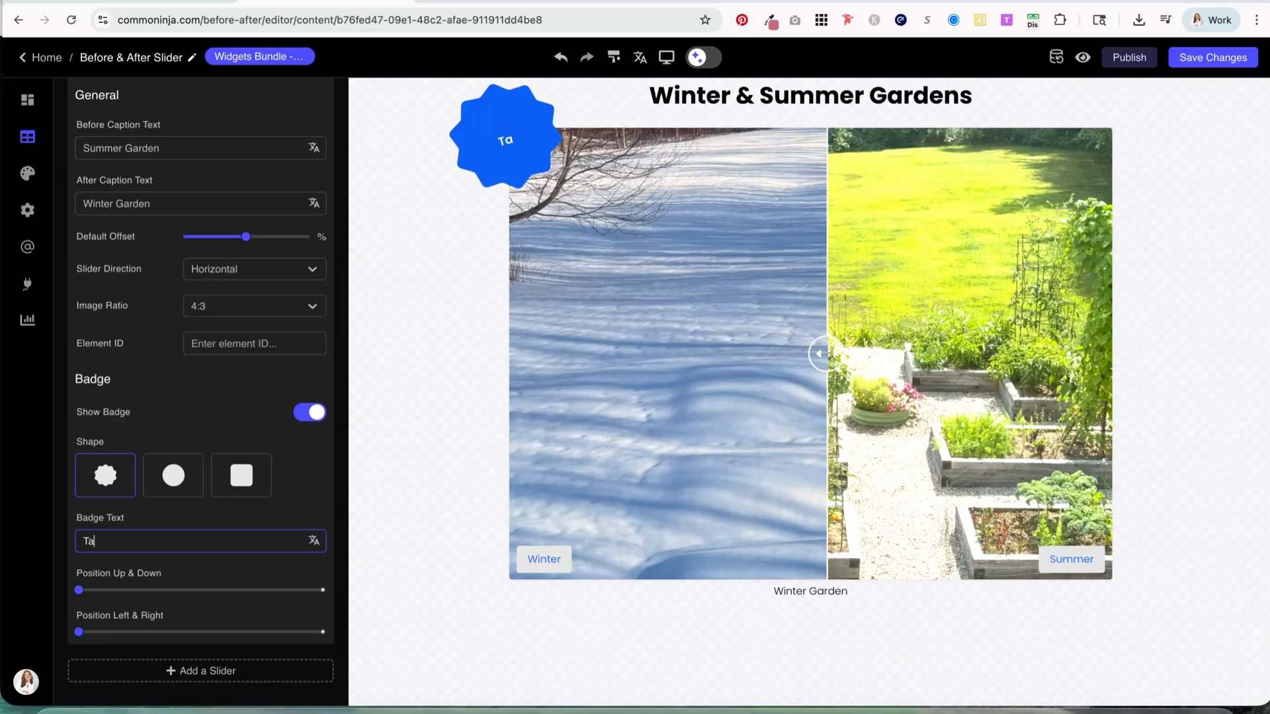
{"action": "type", "text": "!!!"}
{"action": "left_click_drag", "start_coordinate": [79, 590], "coordinate": [79, 633]}
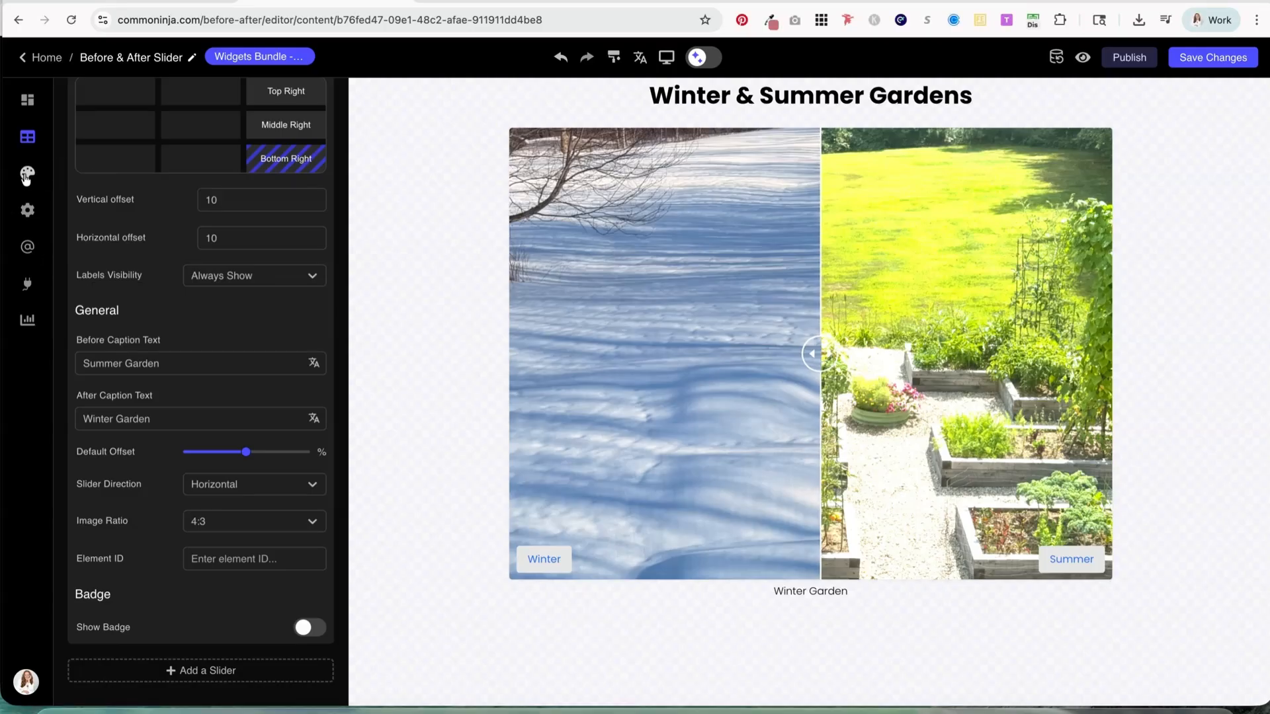
Try several divider styles and choose the dashed line with the solid white circular arrow handle.
{"action": "left_click", "coordinate": [24, 175]}
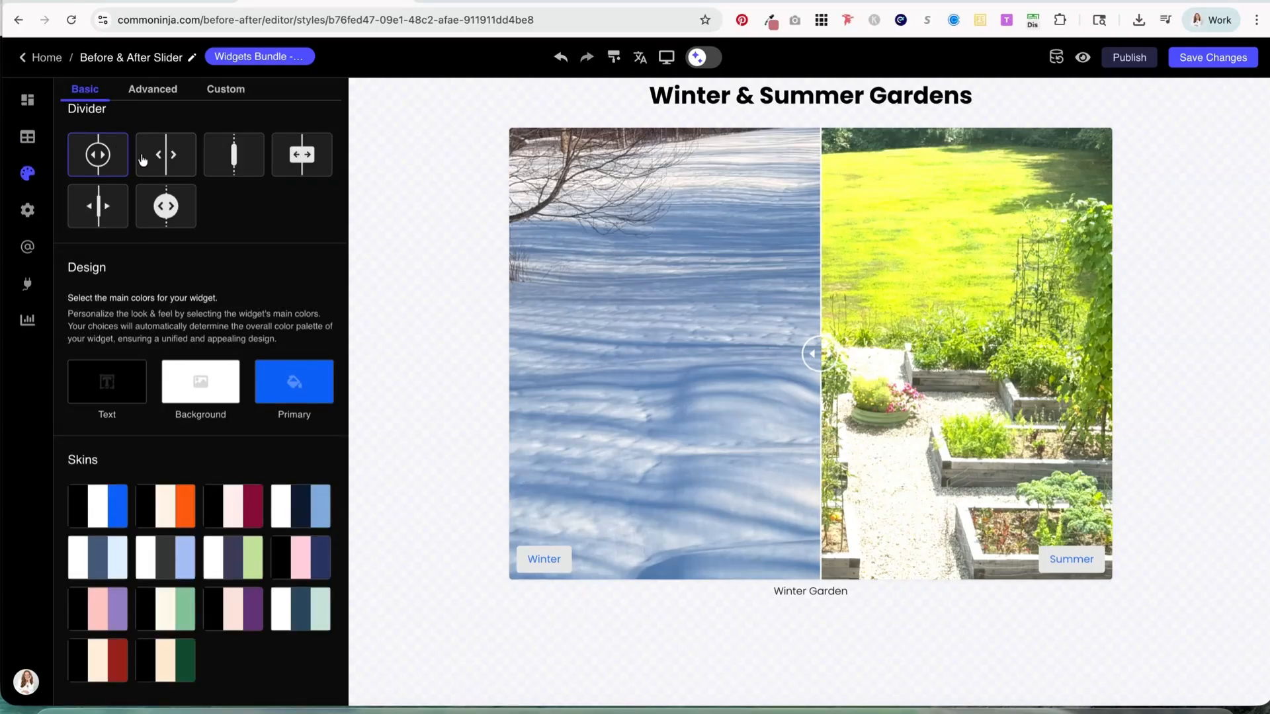
{"action": "left_click", "coordinate": [166, 166]}
{"action": "left_click", "coordinate": [237, 158]}
{"action": "left_click", "coordinate": [327, 166]}
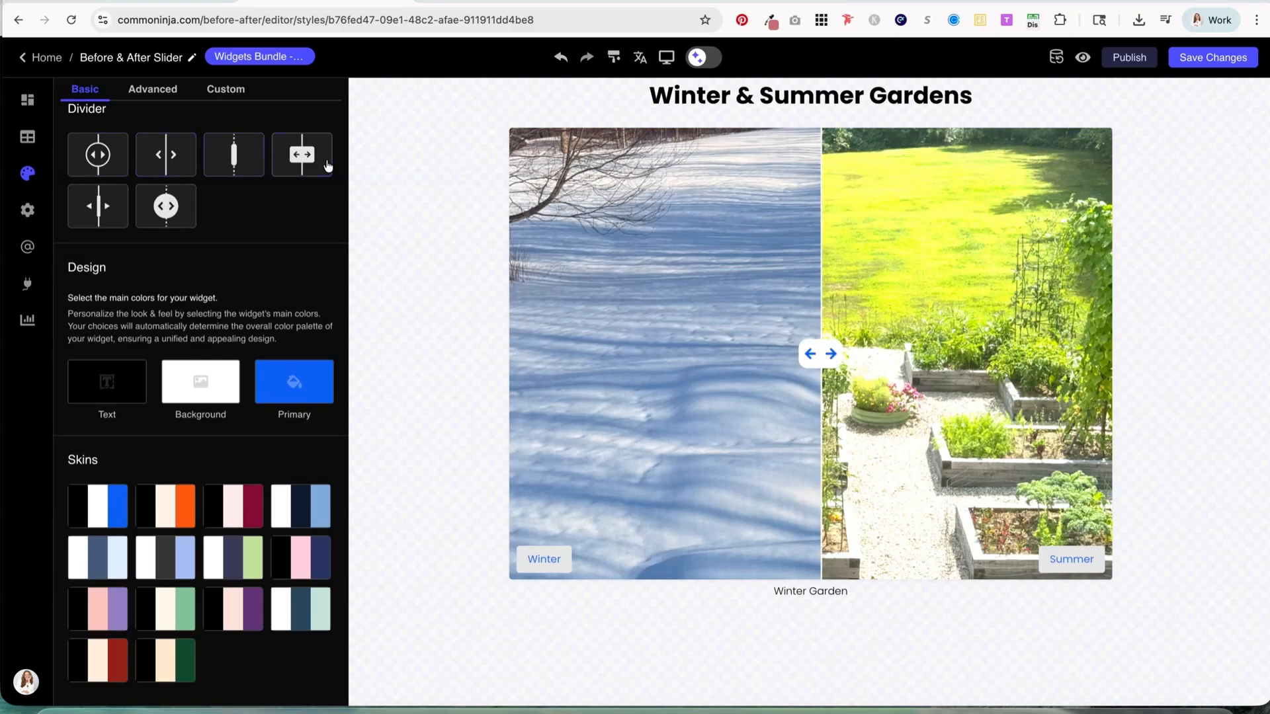
{"action": "left_click", "coordinate": [168, 217]}
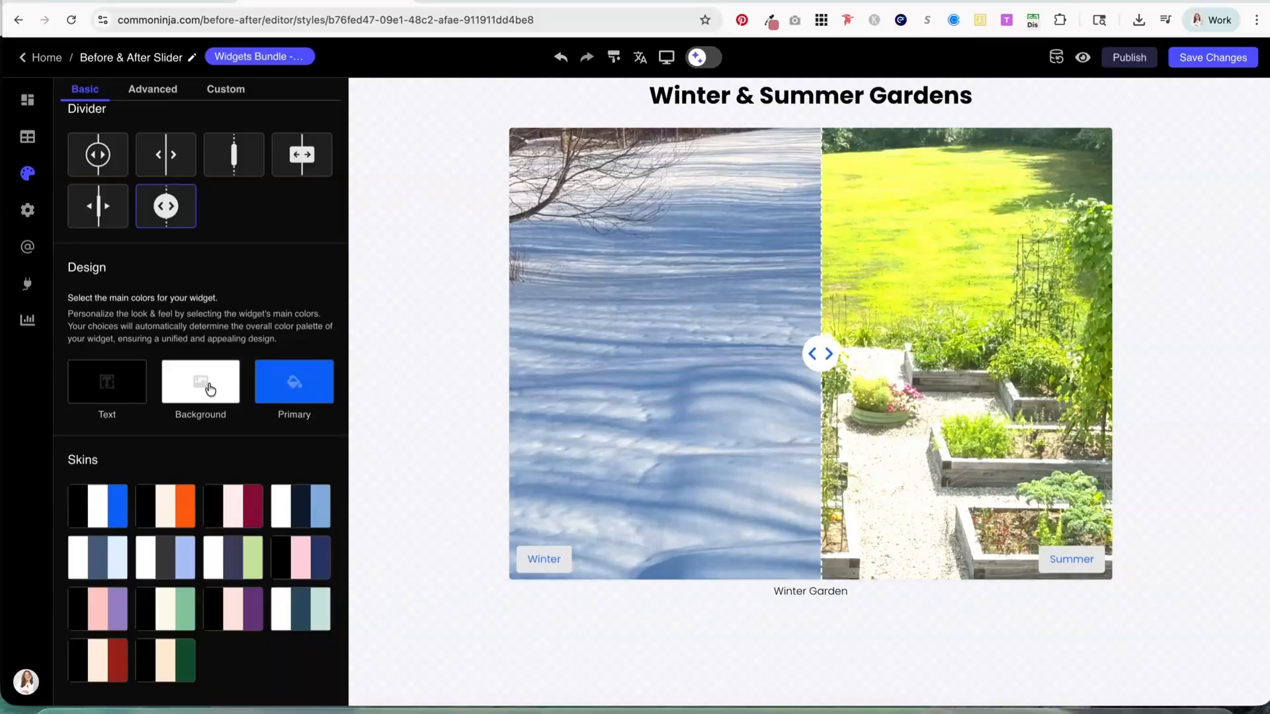
Set the background color to light beige, the primary color to 9a5151, and the title and caption to a similar muted red.
{"action": "left_click", "coordinate": [215, 395]}
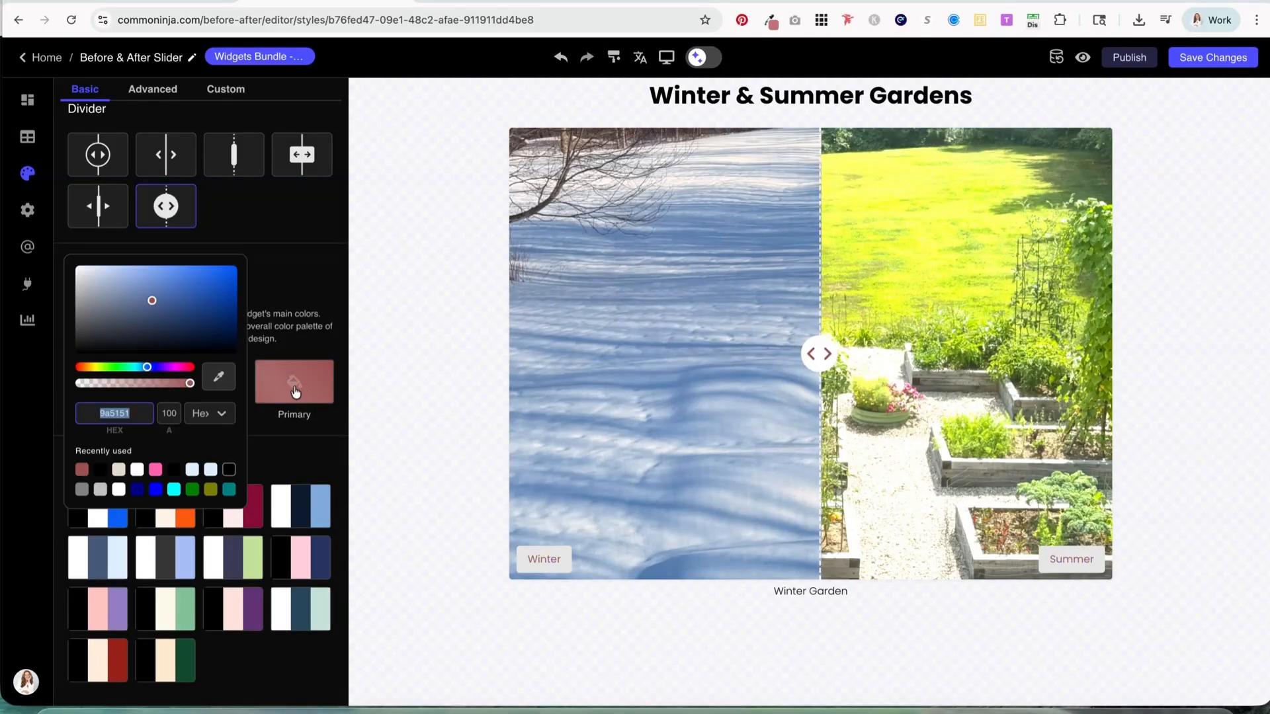
{"action": "double_click", "coordinate": [118, 413]}
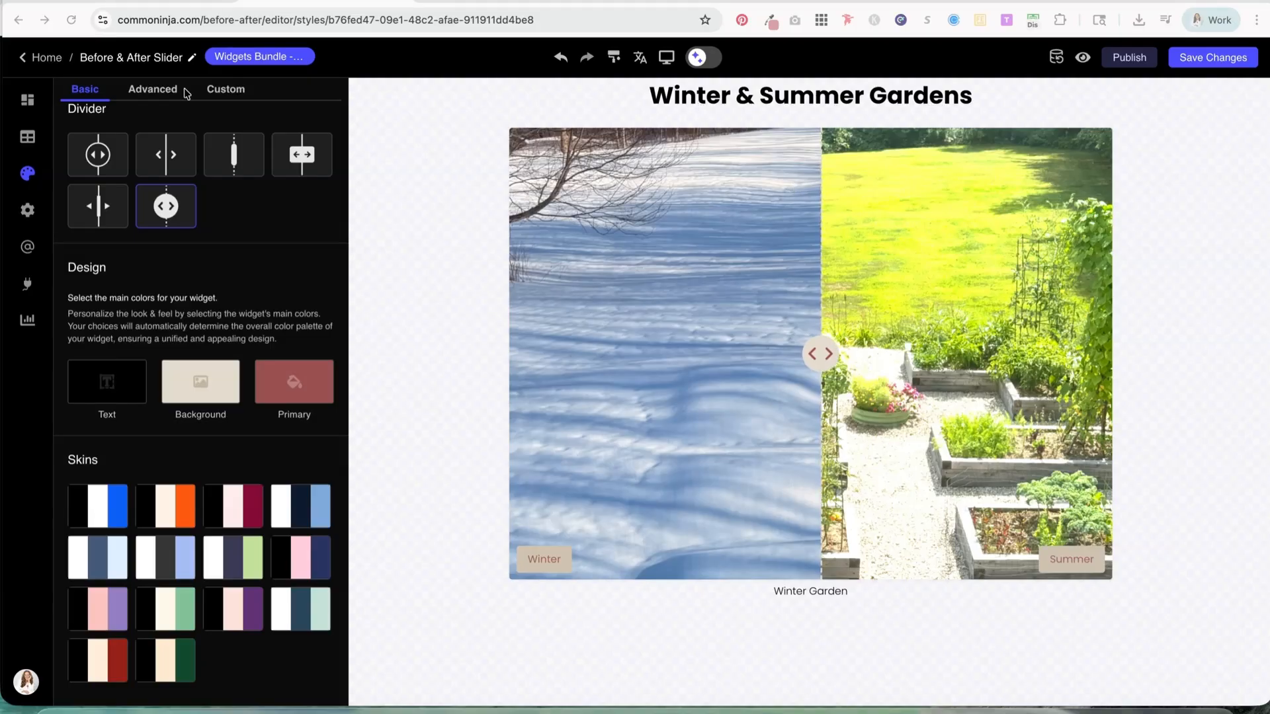
{"action": "left_click", "coordinate": [156, 92]}
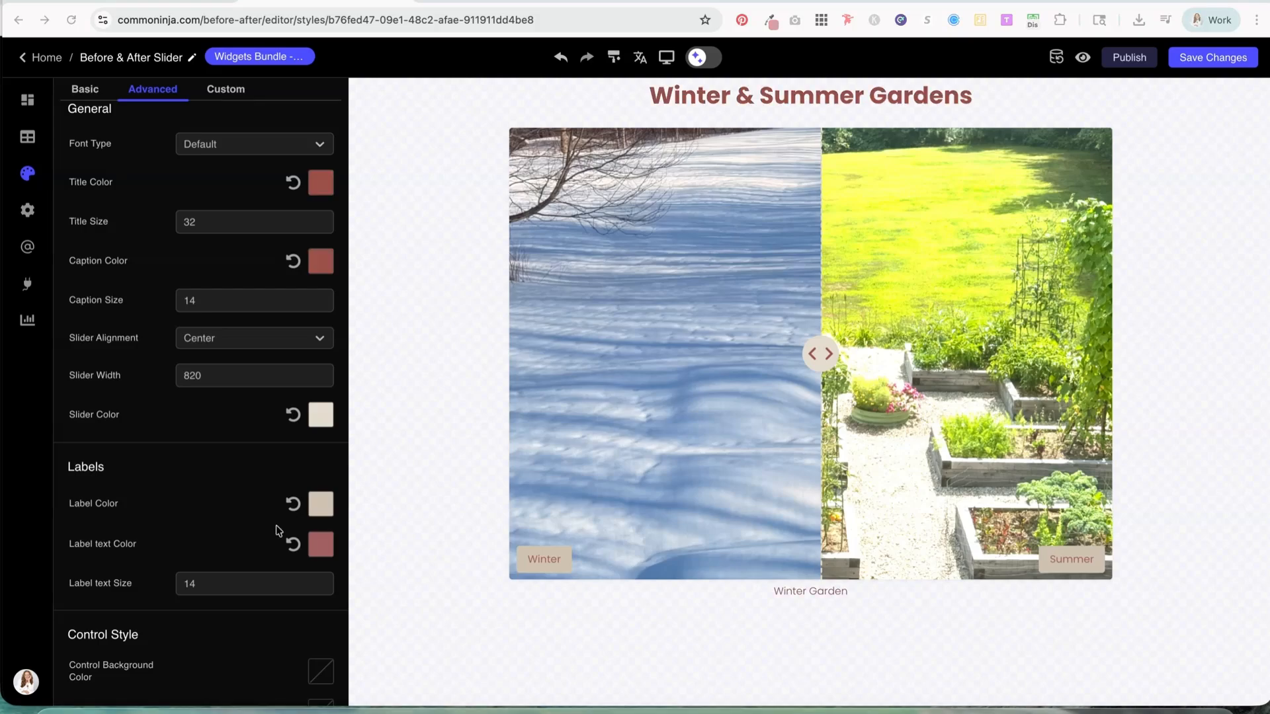
Try stepping the slider width up, and return it to 820.
{"action": "scroll", "coordinate": [236, 246], "scroll_direction": "down", "scroll_amount": 3}
{"action": "left_click", "coordinate": [228, 229]}
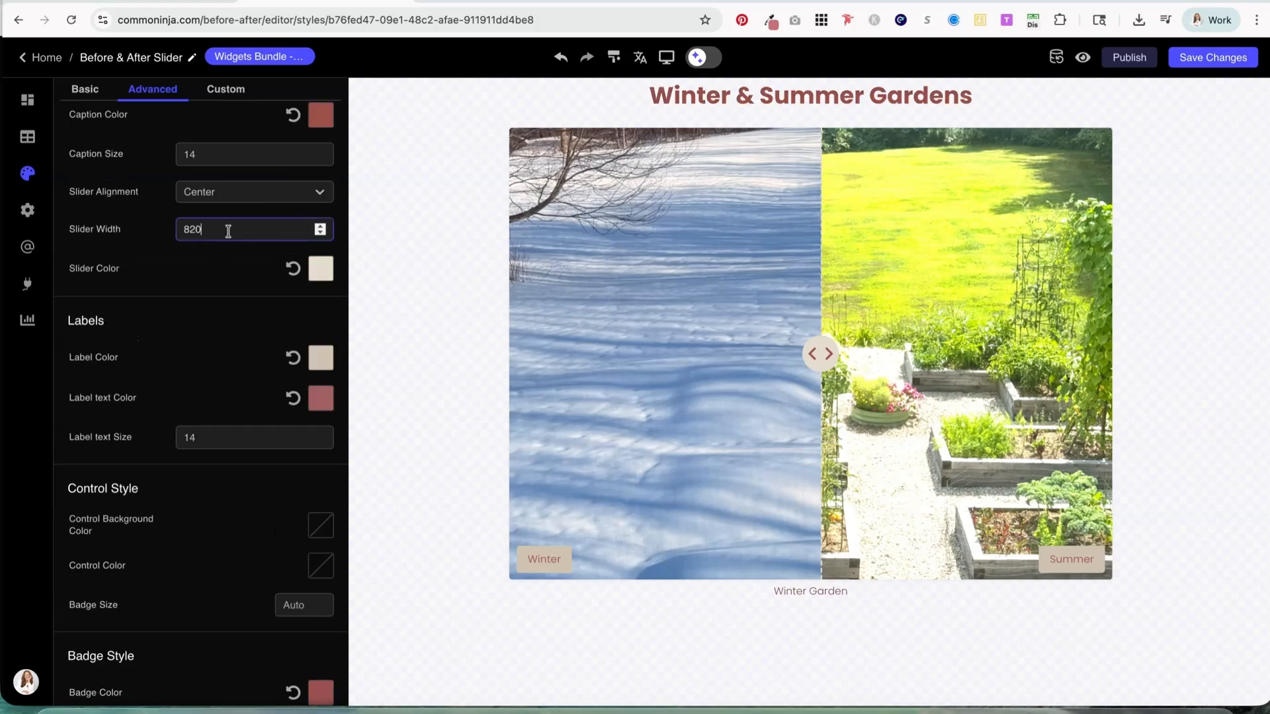
{"action": "left_click", "coordinate": [322, 227]}
{"action": "left_click", "coordinate": [321, 233]}
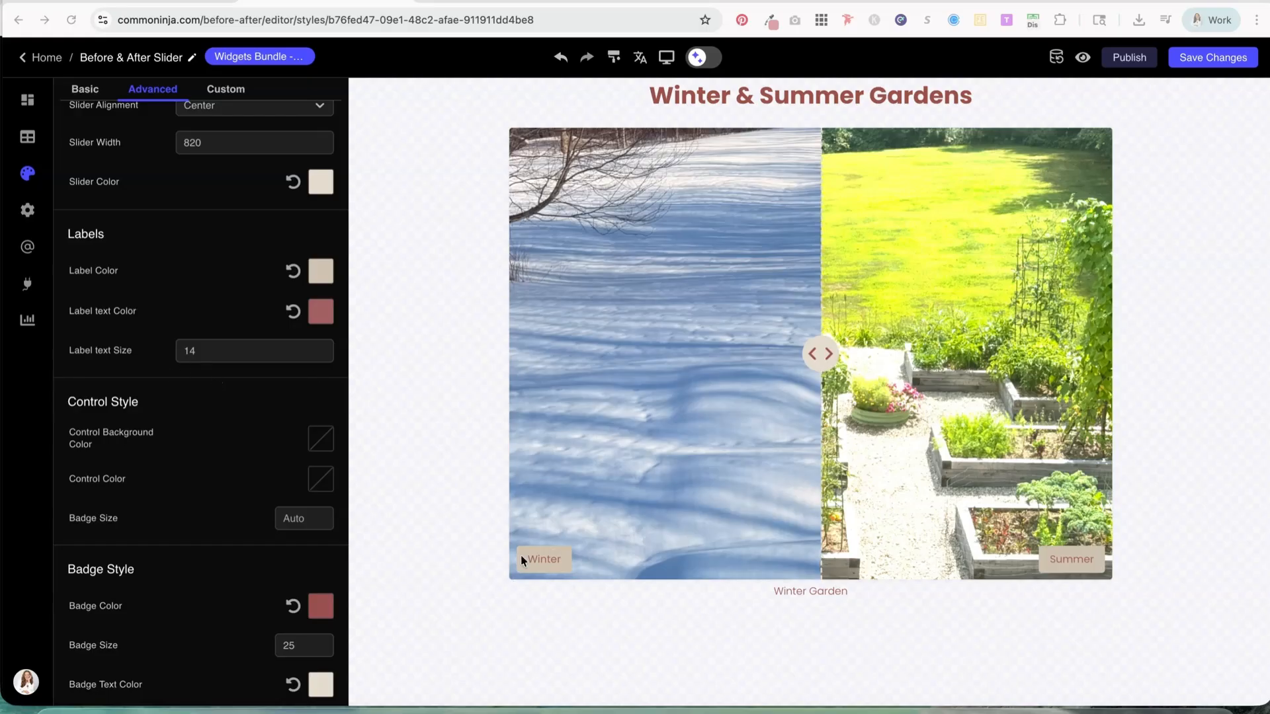
Review the advanced style settings for text sizes, labels, control style and badge style.
{"action": "left_click", "coordinate": [218, 354]}
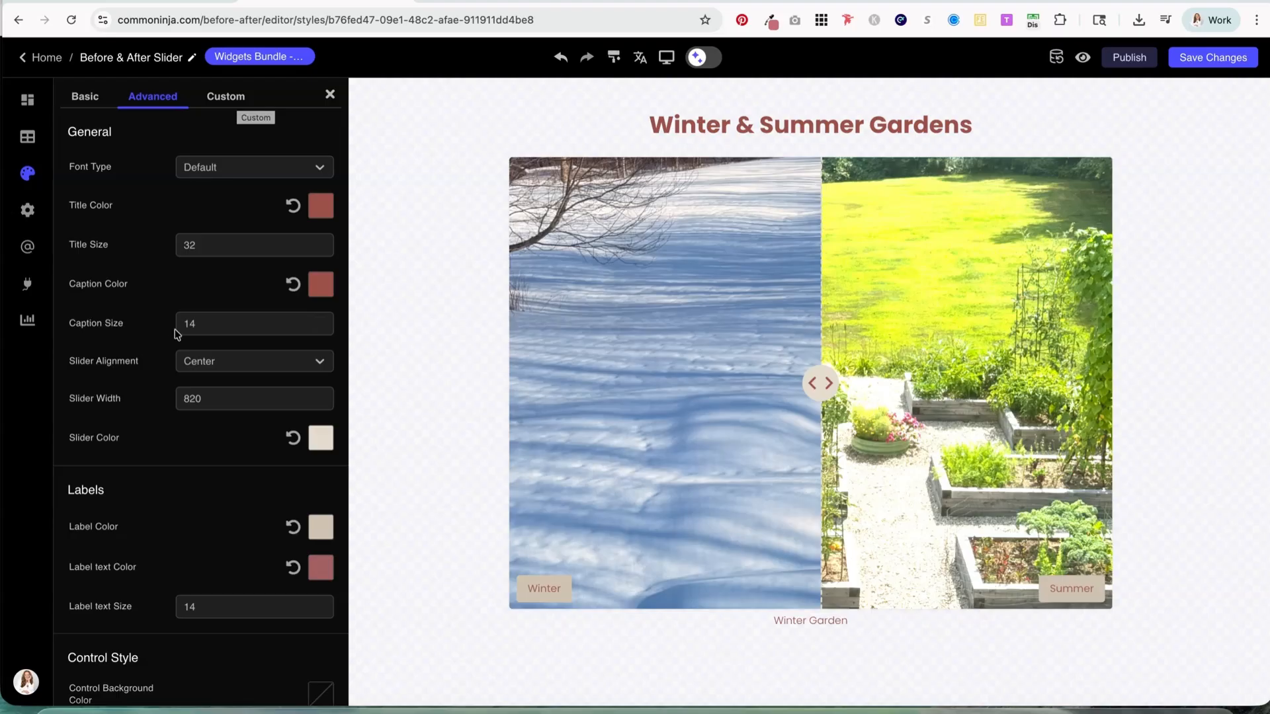
{"action": "scroll", "coordinate": [176, 331], "scroll_direction": "down", "scroll_amount": 5}
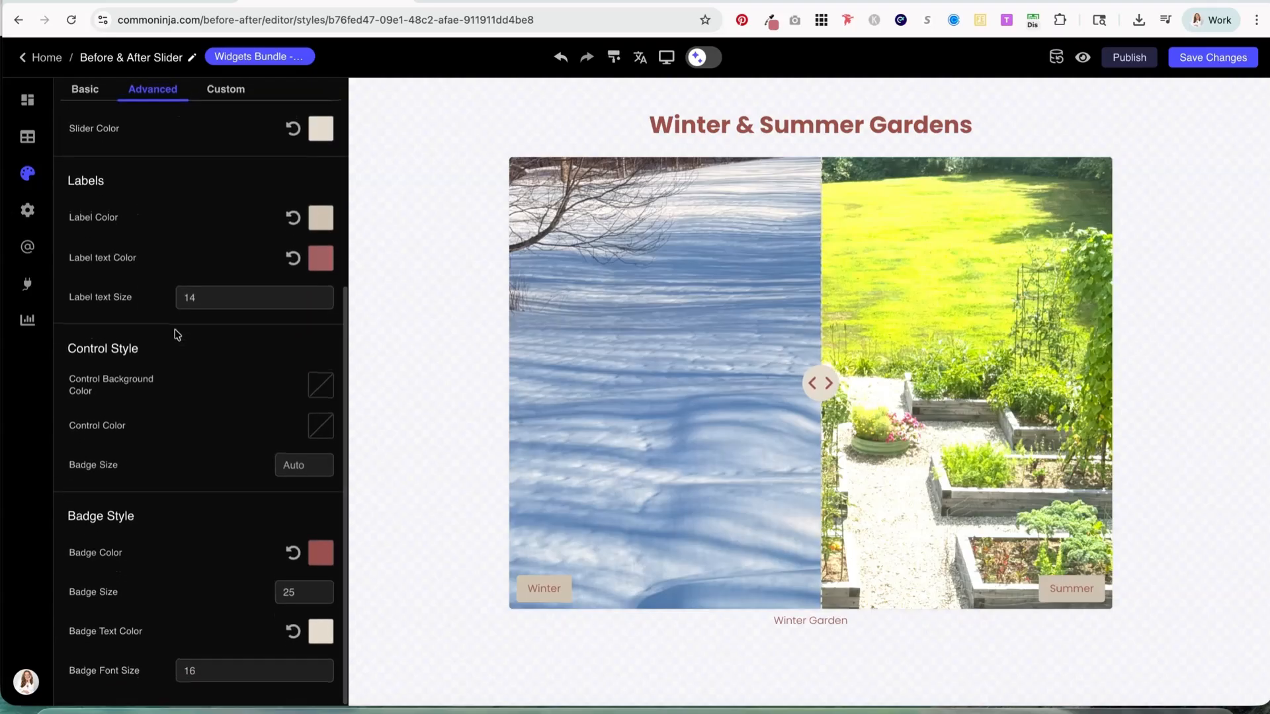
{"action": "scroll", "coordinate": [177, 334], "scroll_direction": "up", "scroll_amount": 1}
{"action": "scroll", "coordinate": [176, 334], "scroll_direction": "up", "scroll_amount": 5}
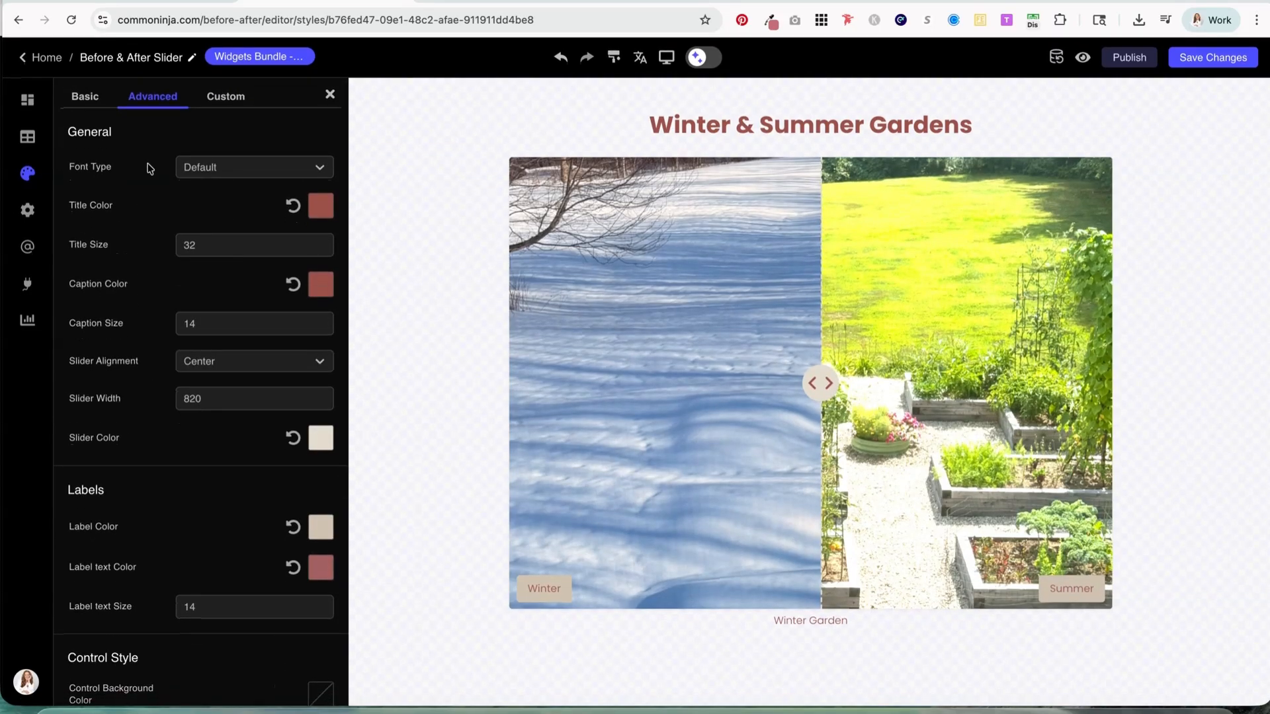
Try hiding the main title and the slider captions in the visibility settings, and show both again.
{"action": "left_click", "coordinate": [88, 98]}
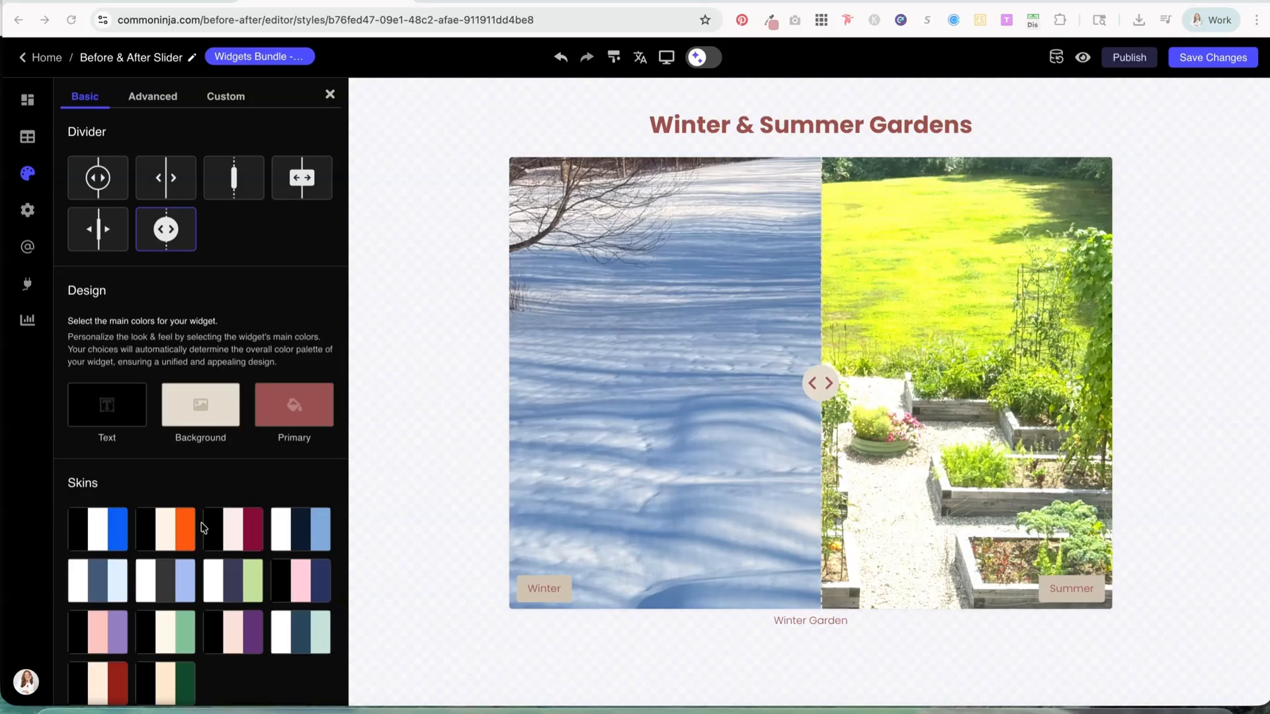
{"action": "left_click", "coordinate": [29, 213]}
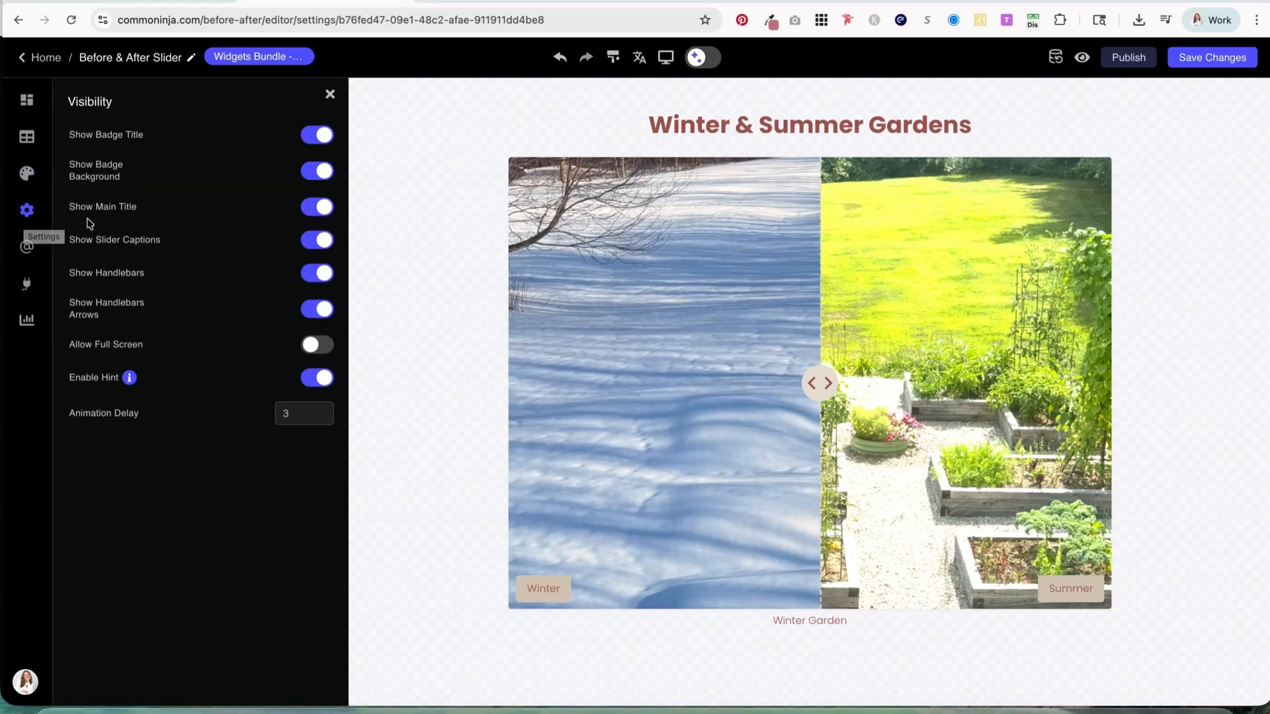
{"action": "left_click", "coordinate": [317, 207]}
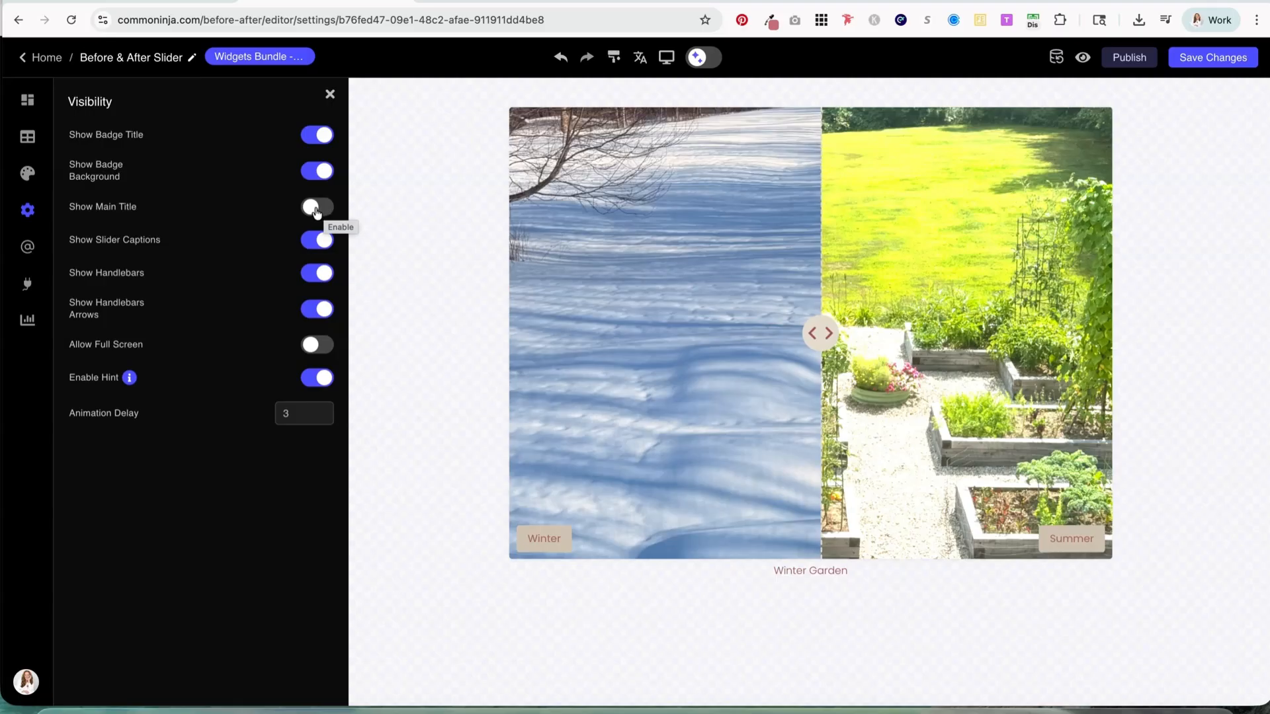
{"action": "left_click", "coordinate": [317, 209]}
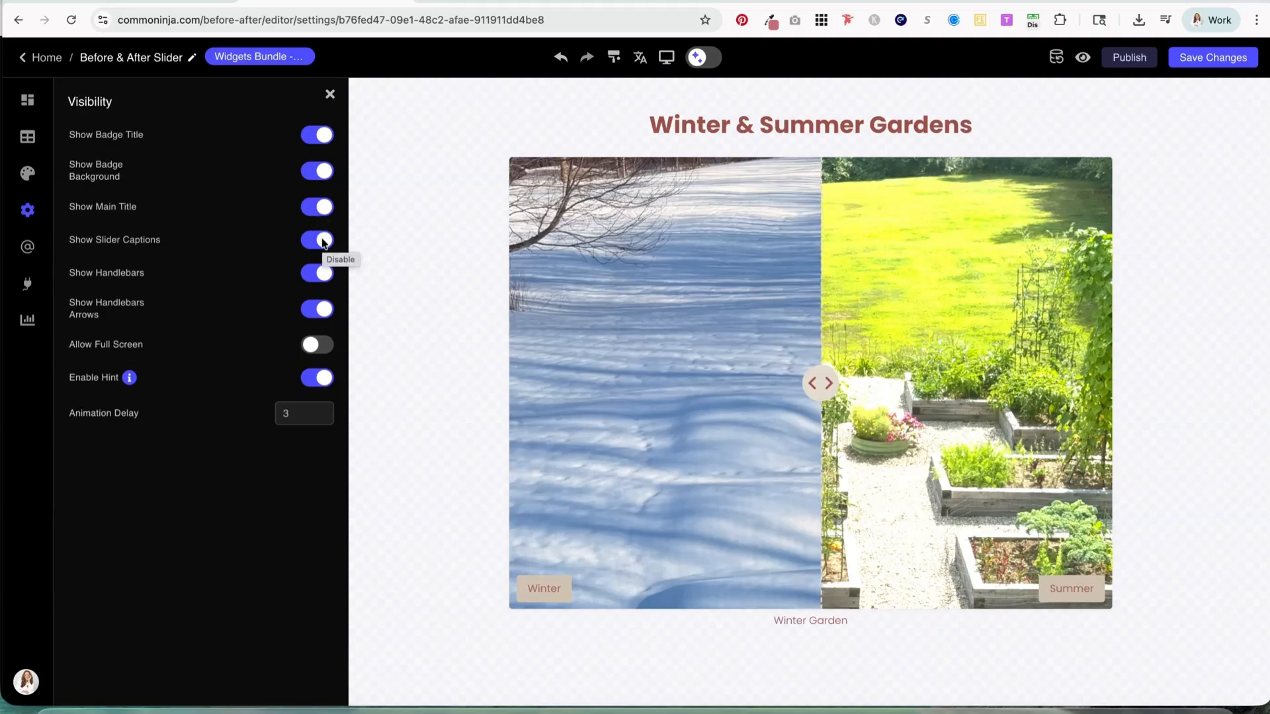
{"action": "left_click", "coordinate": [324, 241]}
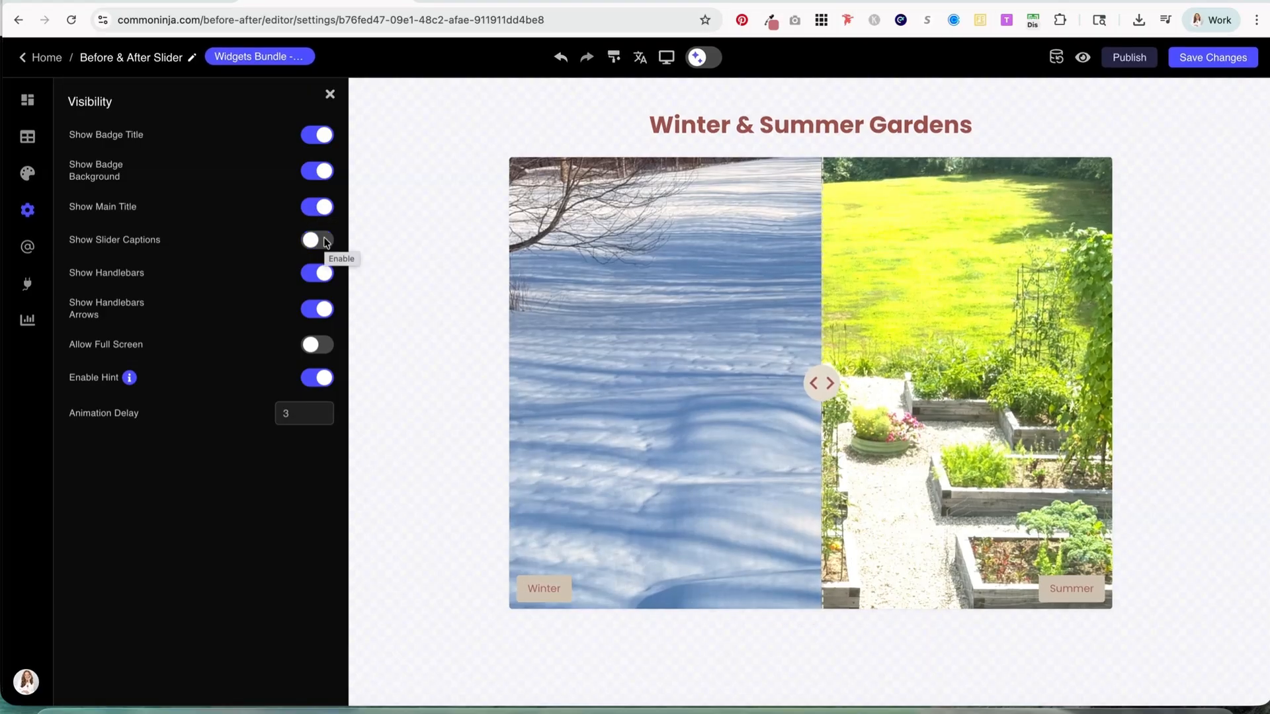
{"action": "left_click", "coordinate": [318, 244]}
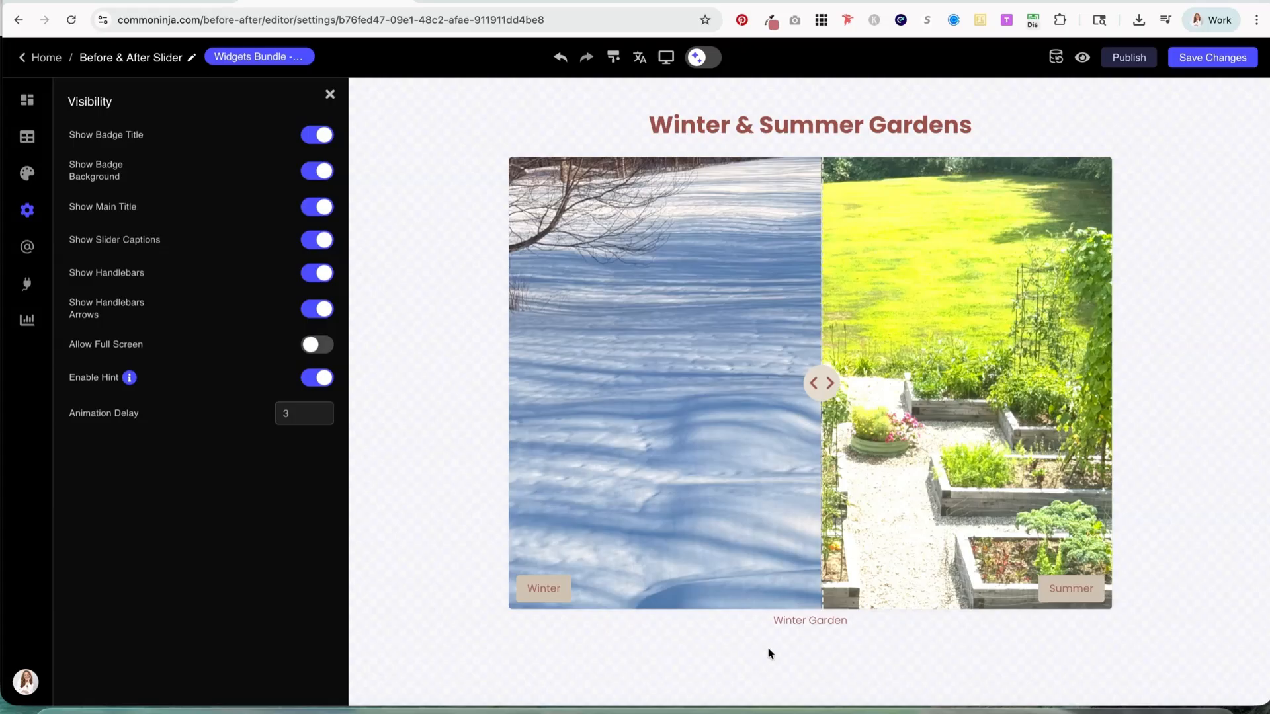
{"action": "left_click", "coordinate": [325, 242]}
{"action": "left_click", "coordinate": [326, 247]}
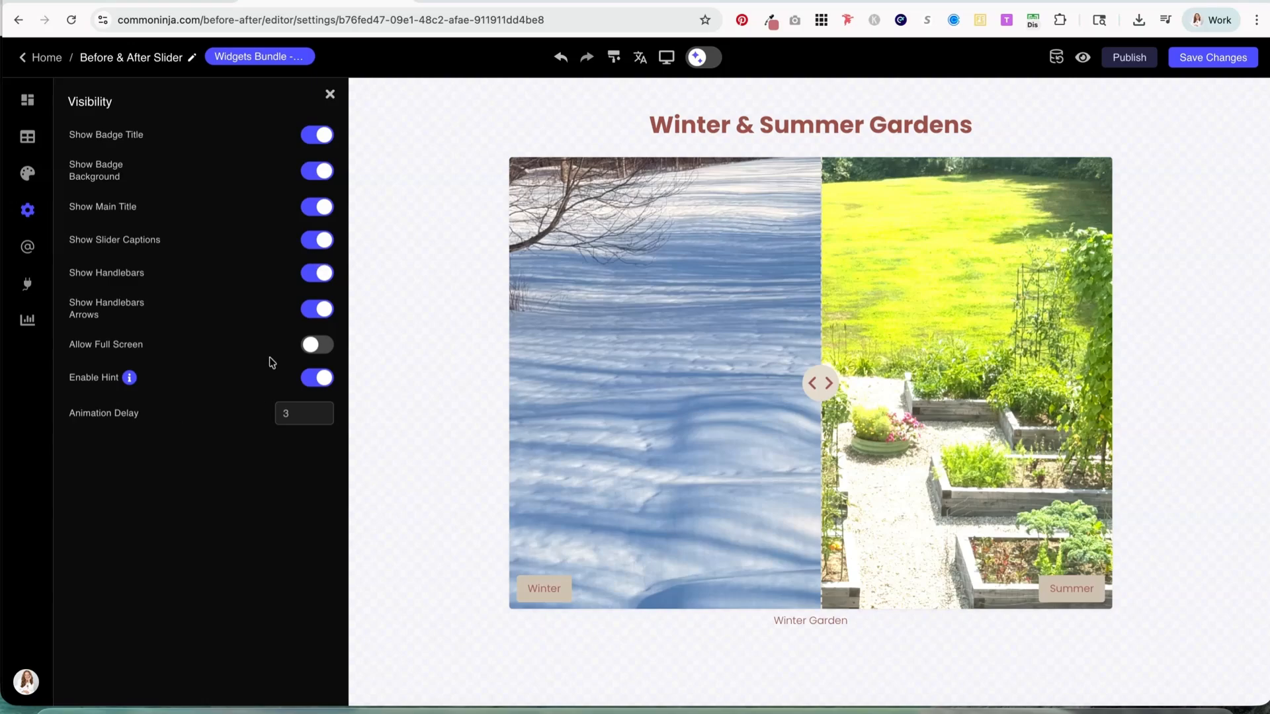
Collapse the Summer Garden slider's details and review the slider list alongside the widget preview.
{"action": "left_click", "coordinate": [28, 249]}
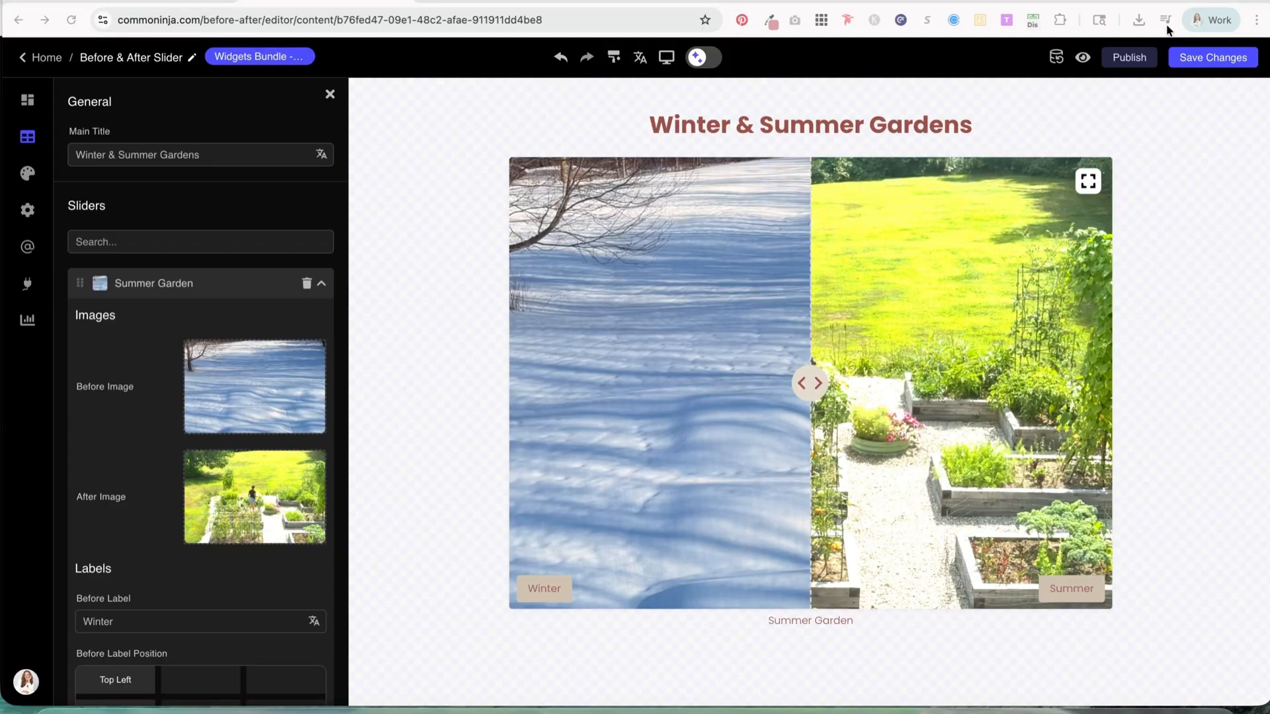
{"action": "left_click", "coordinate": [322, 286]}
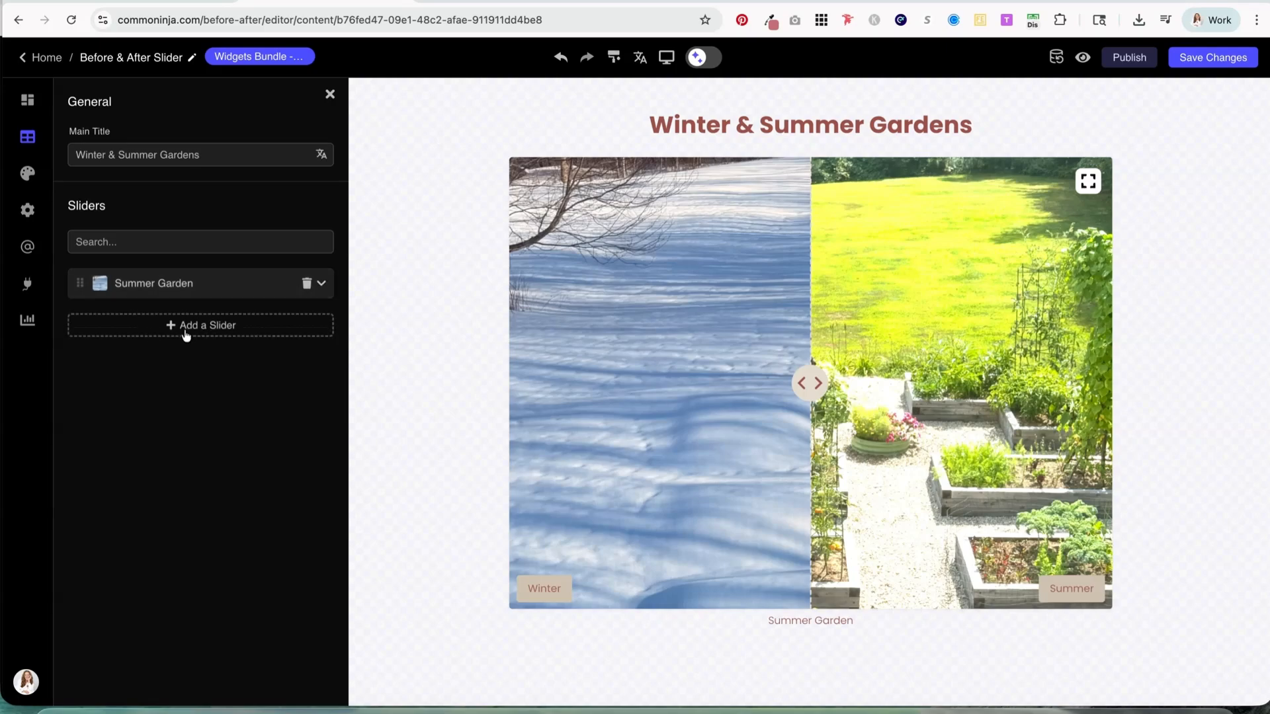
{"action": "scroll", "coordinate": [818, 648], "scroll_direction": "down", "scroll_amount": 1}
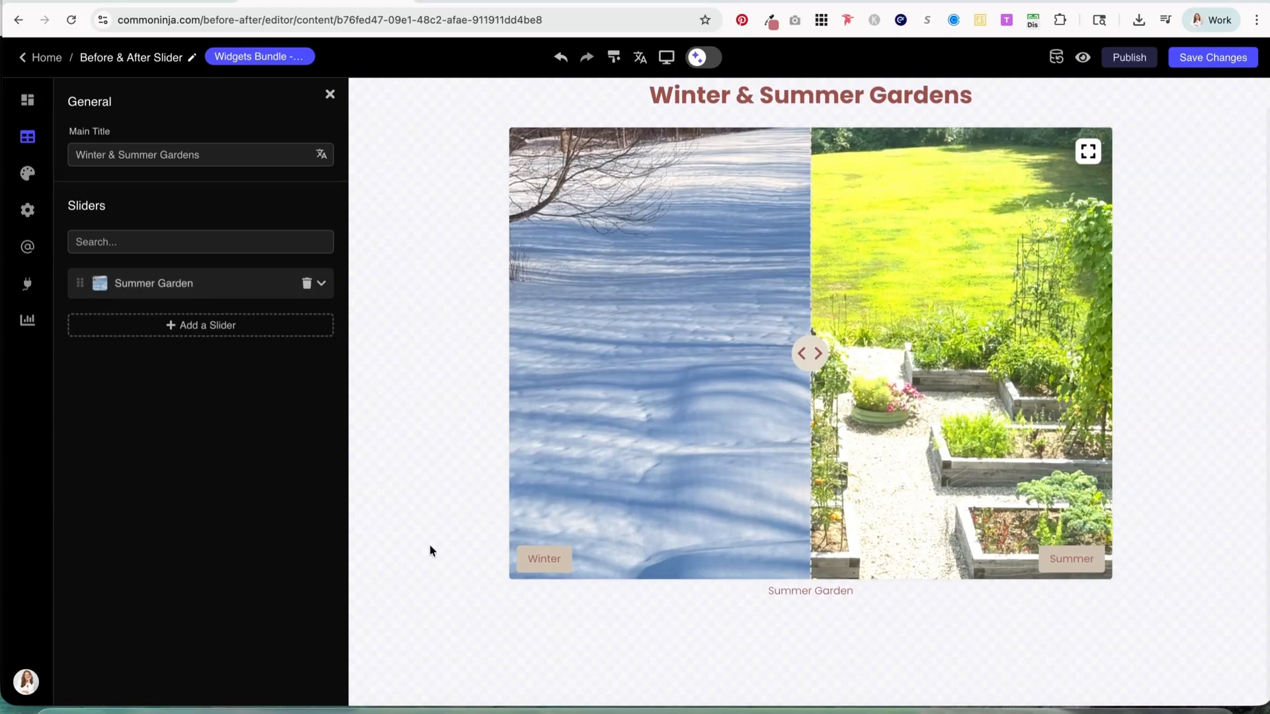
{"action": "left_click", "coordinate": [197, 326]}
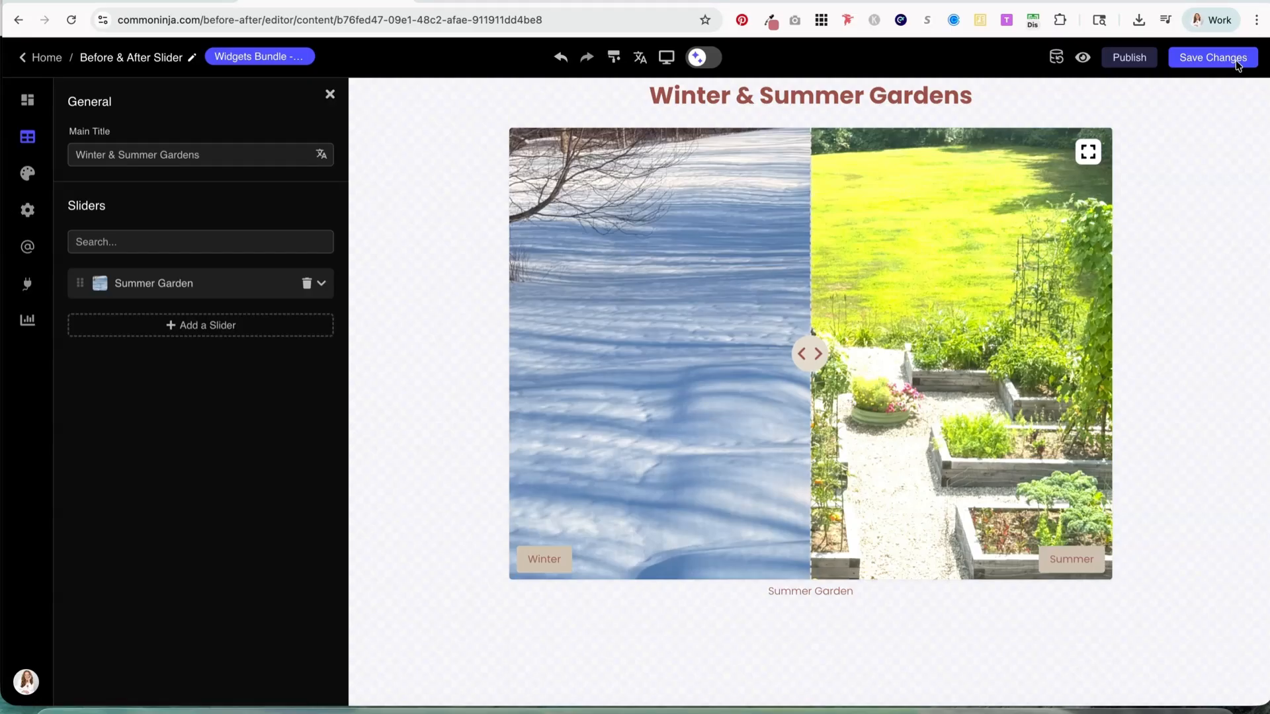
Save the widget changes and copy its standard website embed code from the publish dialog.
{"action": "left_click", "coordinate": [1216, 62]}
{"action": "left_click", "coordinate": [1128, 59]}
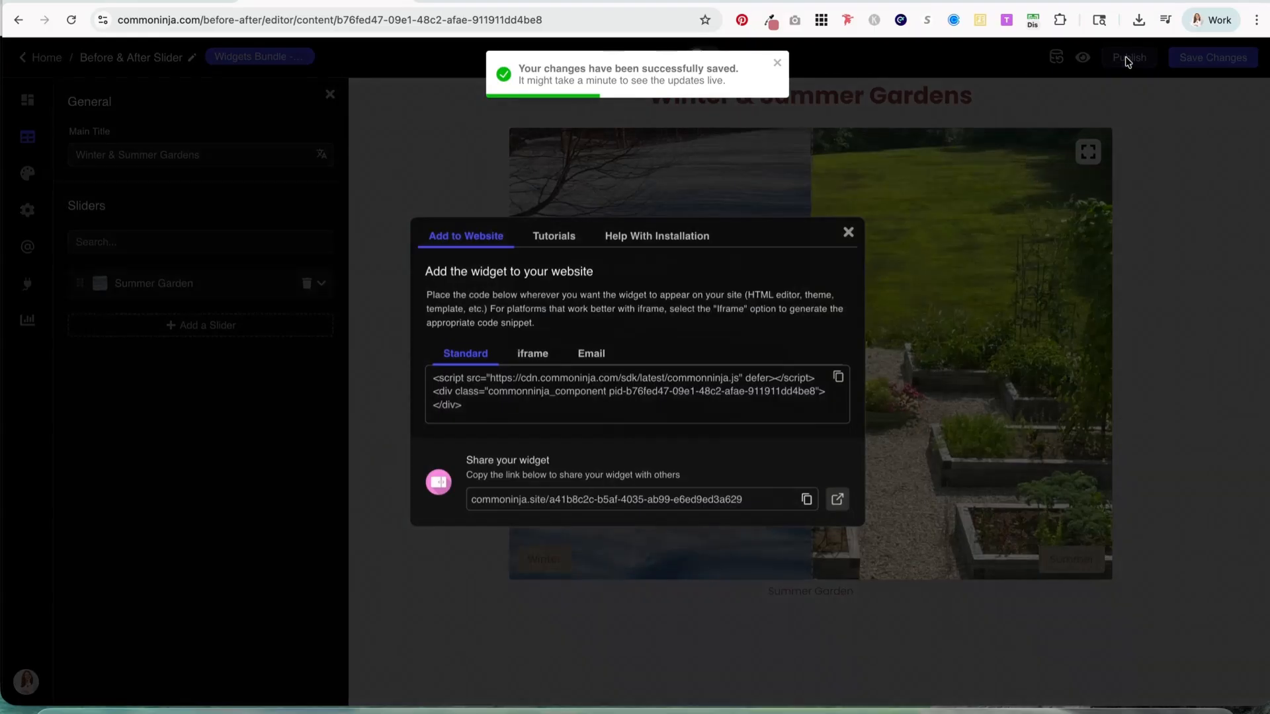
{"action": "left_click", "coordinate": [838, 381]}
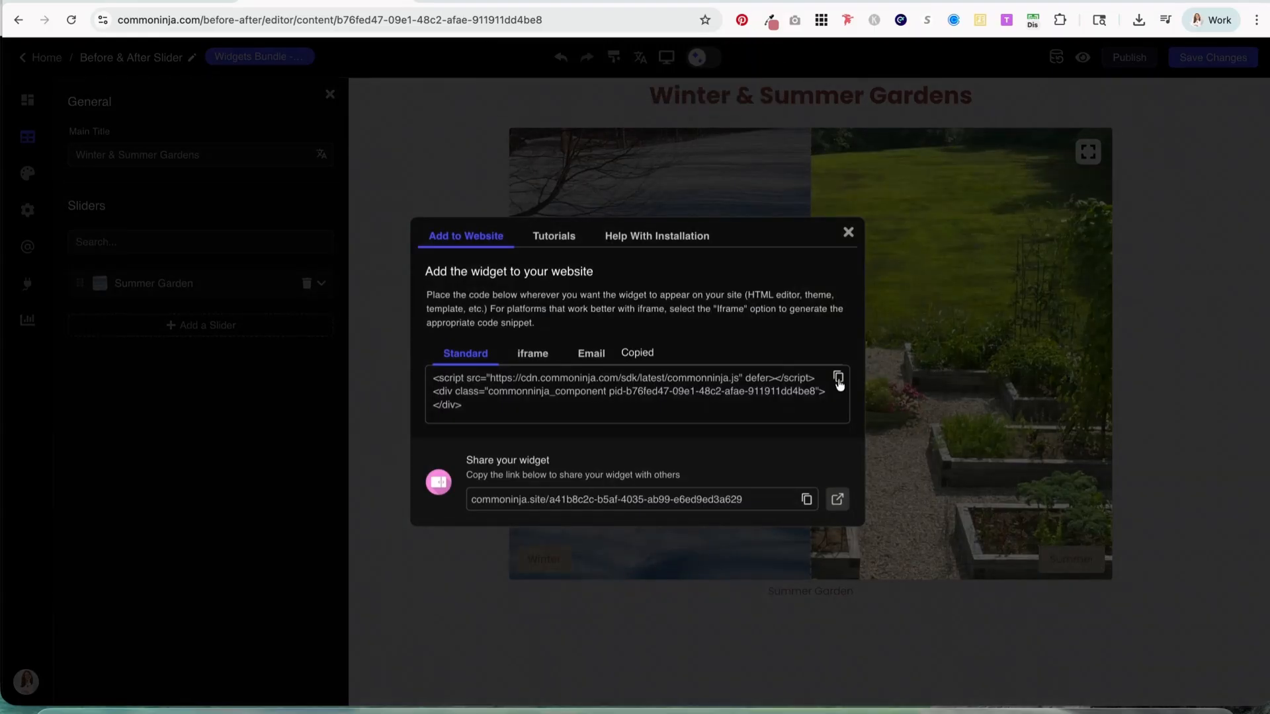
{"action": "left_click", "coordinate": [849, 233]}
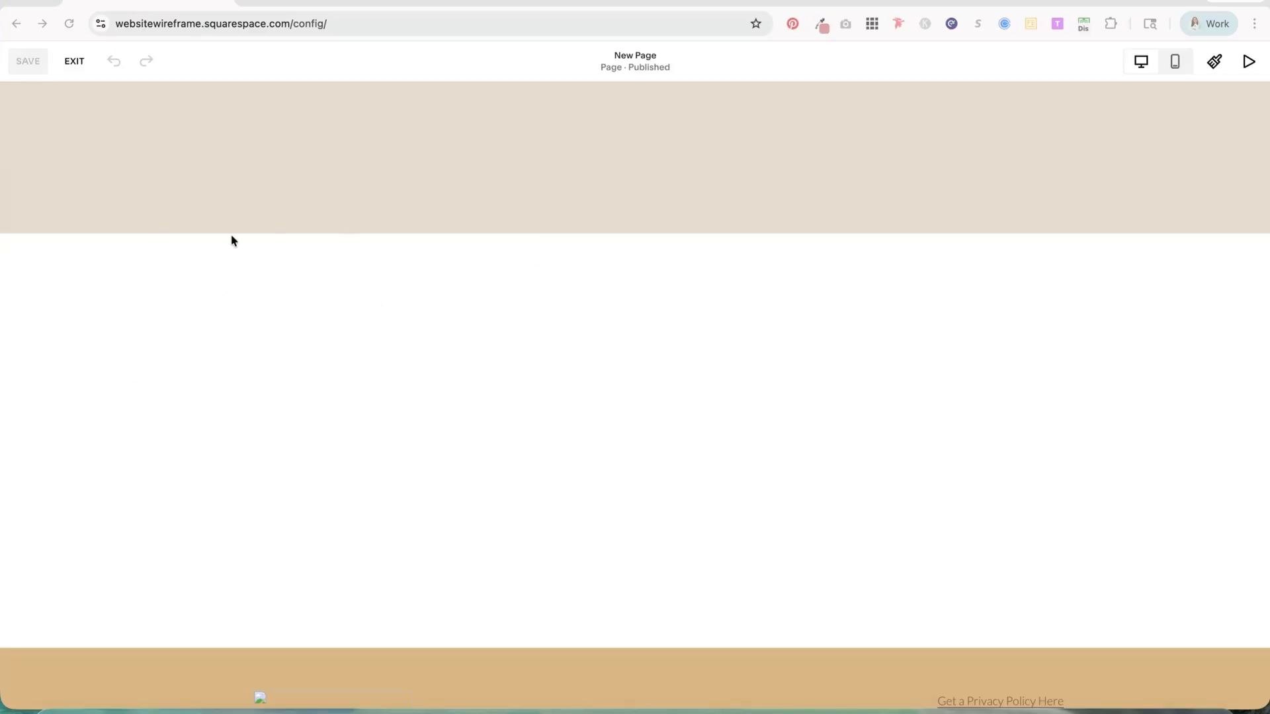
In the Squarespace page editor, add a Code block to the blank white section above the footer.
{"action": "left_click", "coordinate": [78, 66]}
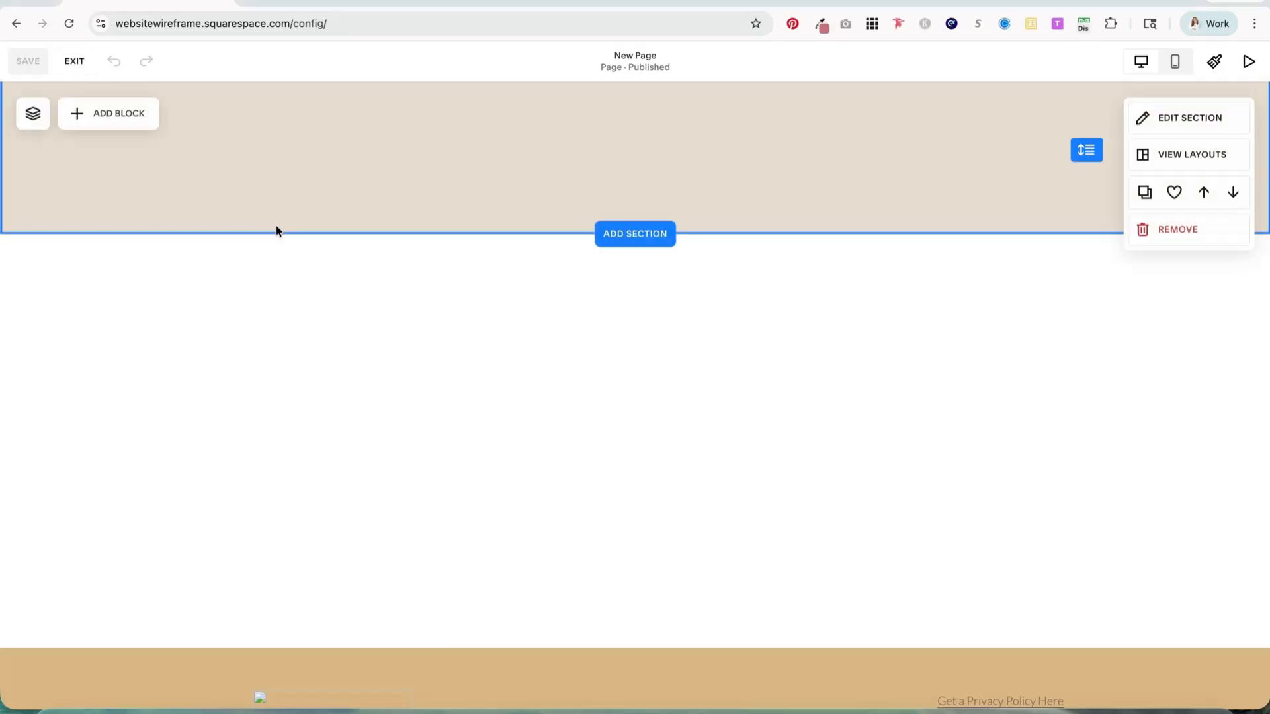
{"action": "scroll", "coordinate": [163, 276], "scroll_direction": "down", "scroll_amount": 1}
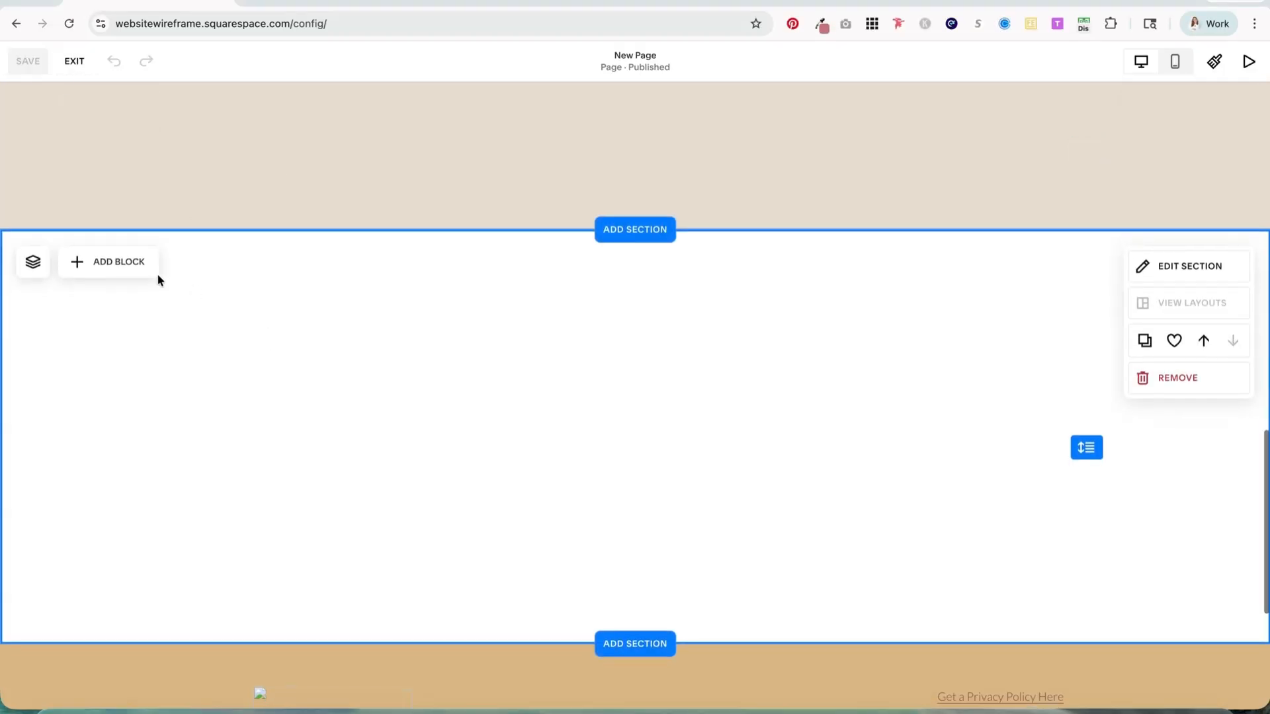
{"action": "left_click", "coordinate": [133, 268]}
{"action": "type", "text": "code"}
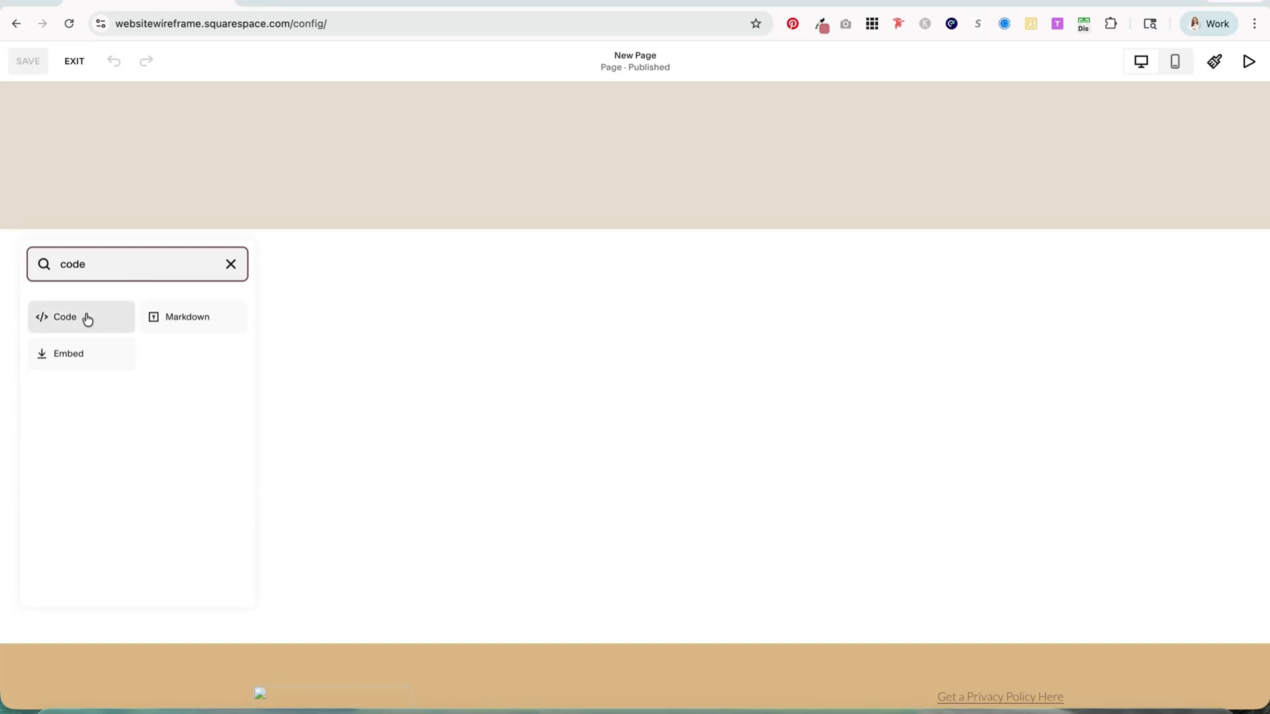
{"action": "left_click", "coordinate": [90, 320]}
Move the code block to the middle of the white section and widen it on both sides.
{"action": "left_click_drag", "start_coordinate": [176, 371], "coordinate": [610, 318]}
{"action": "left_click_drag", "start_coordinate": [554, 439], "coordinate": [223, 442]}
{"action": "left_click_drag", "start_coordinate": [715, 437], "coordinate": [1063, 436]}
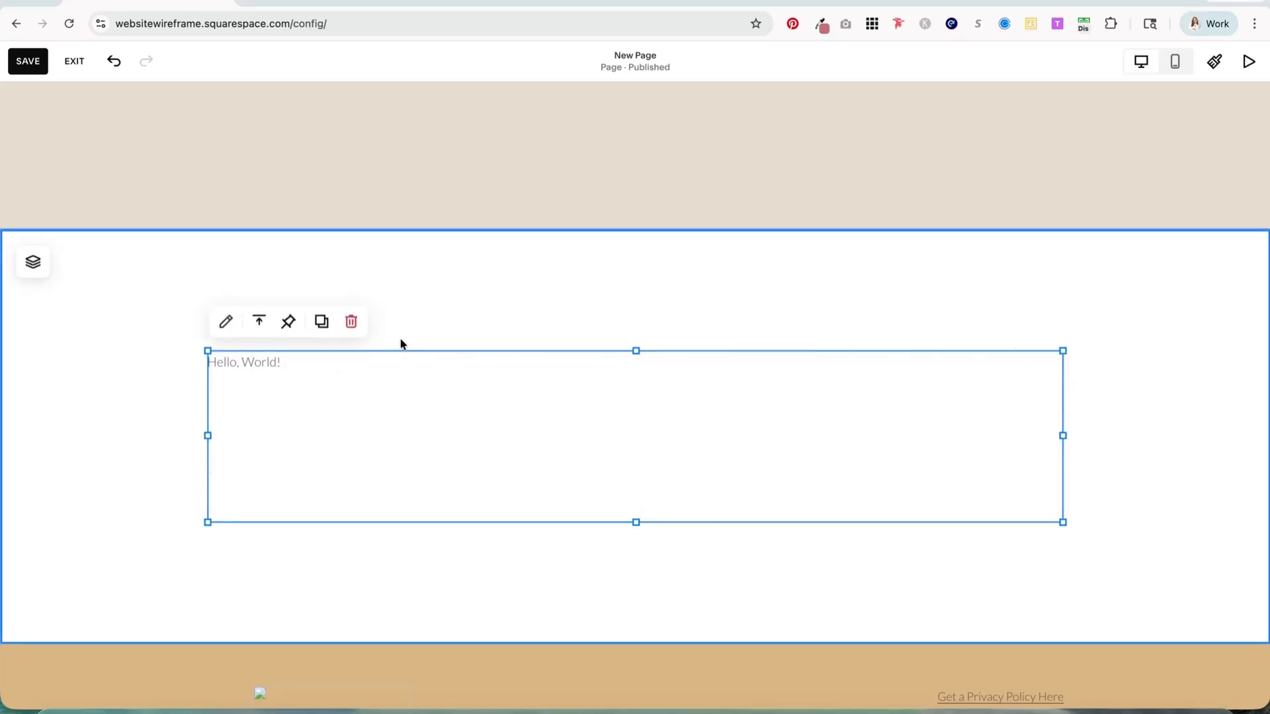
Replace the code block's placeholder HTML with the copied widget embed code, and save the page before leaving editing.
{"action": "left_click", "coordinate": [227, 326]}
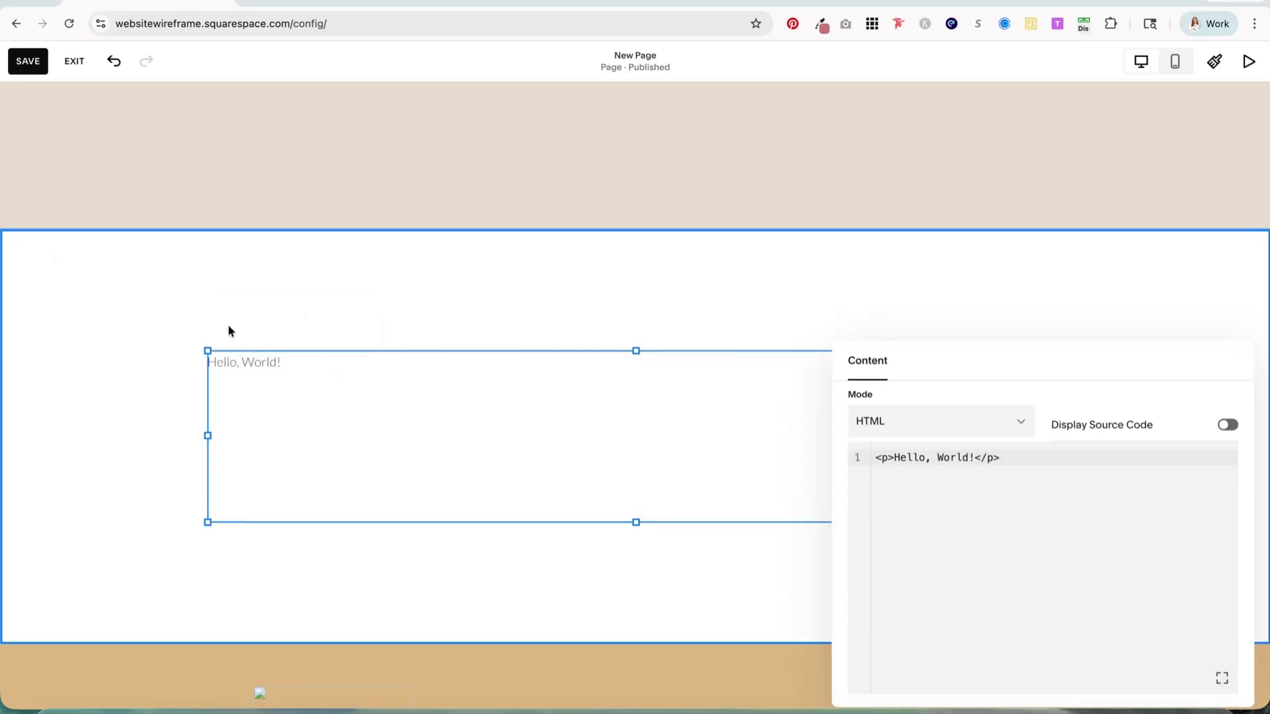
{"action": "left_click_drag", "start_coordinate": [1025, 460], "coordinate": [878, 459]}
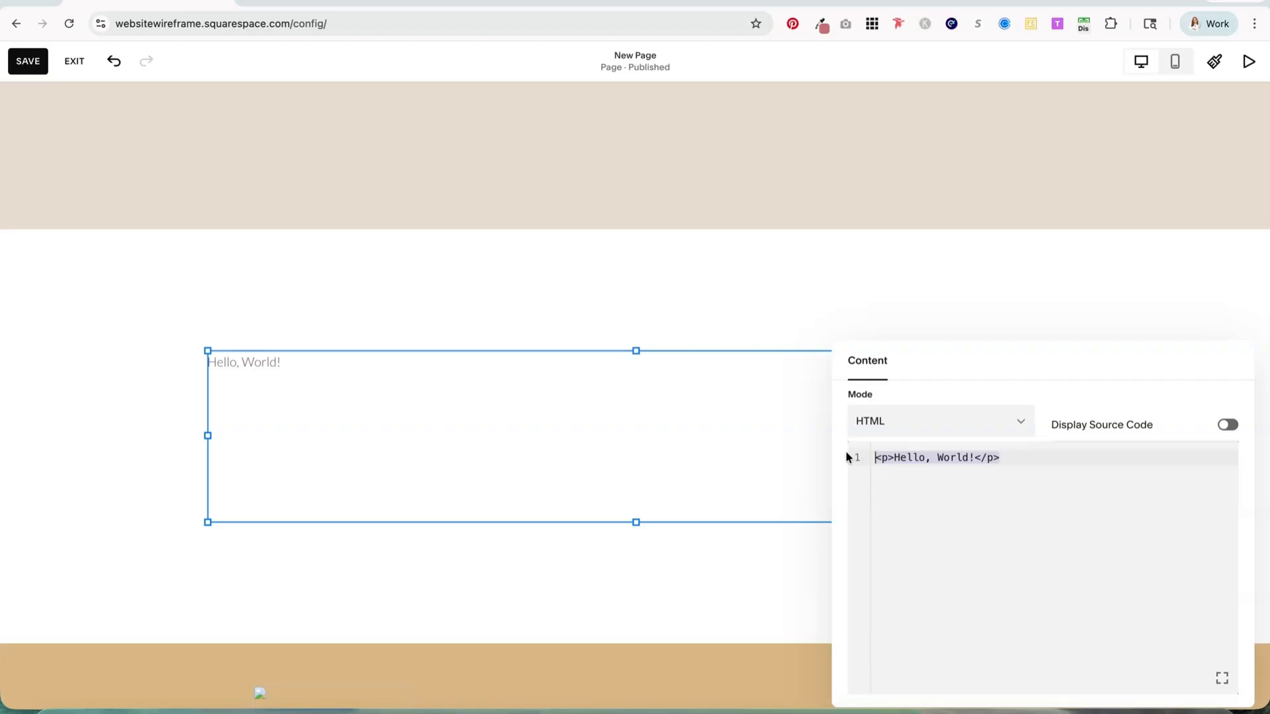
{"action": "key", "text": "ctrl+v"}
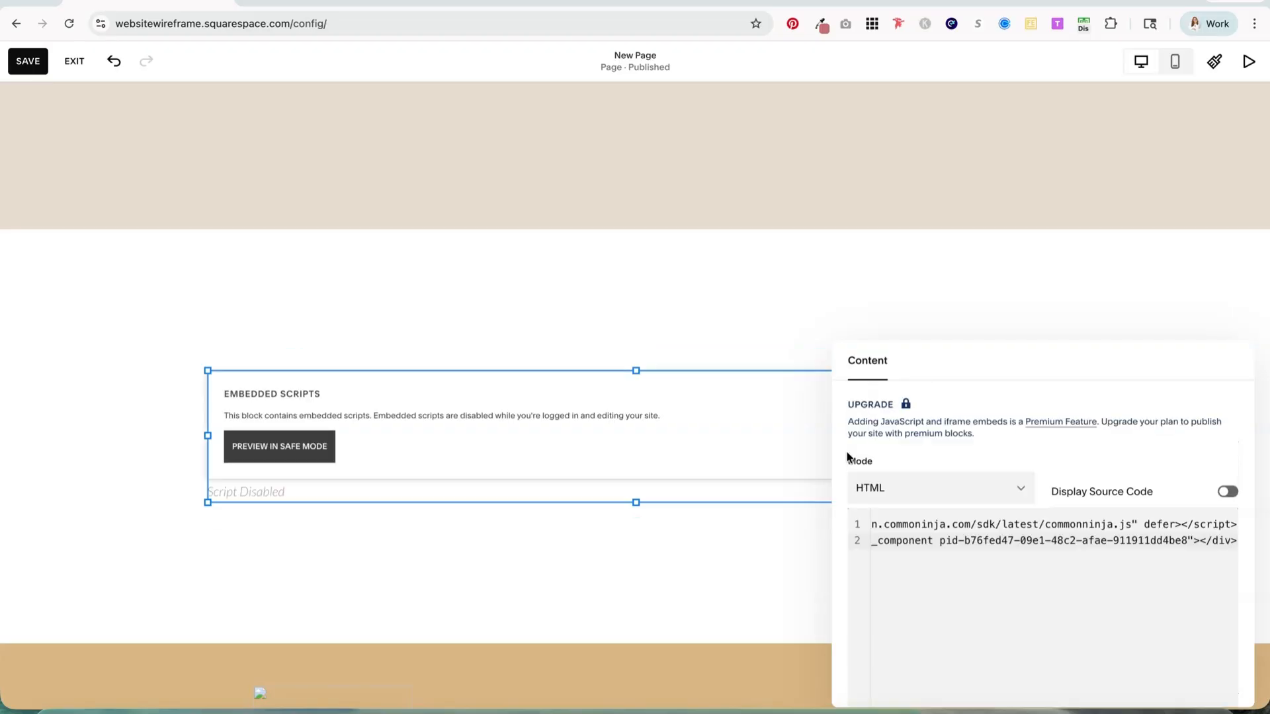
{"action": "left_click", "coordinate": [32, 61]}
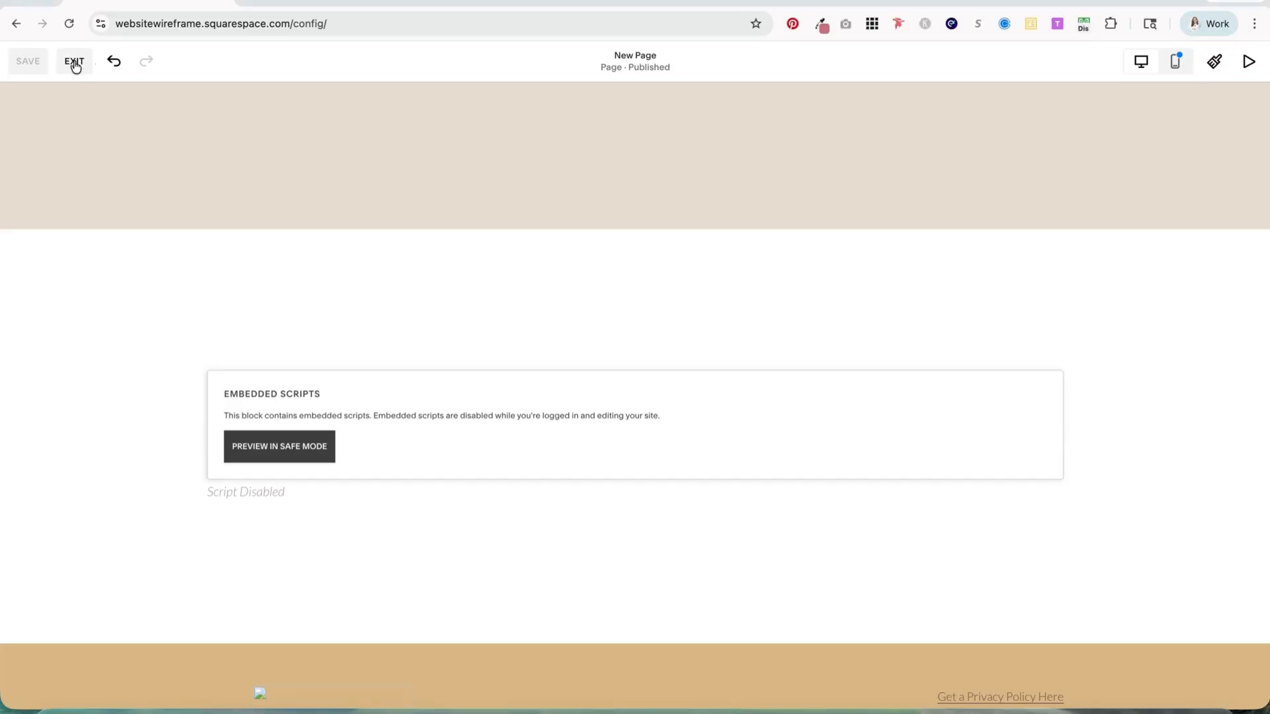
{"action": "left_click", "coordinate": [74, 61]}
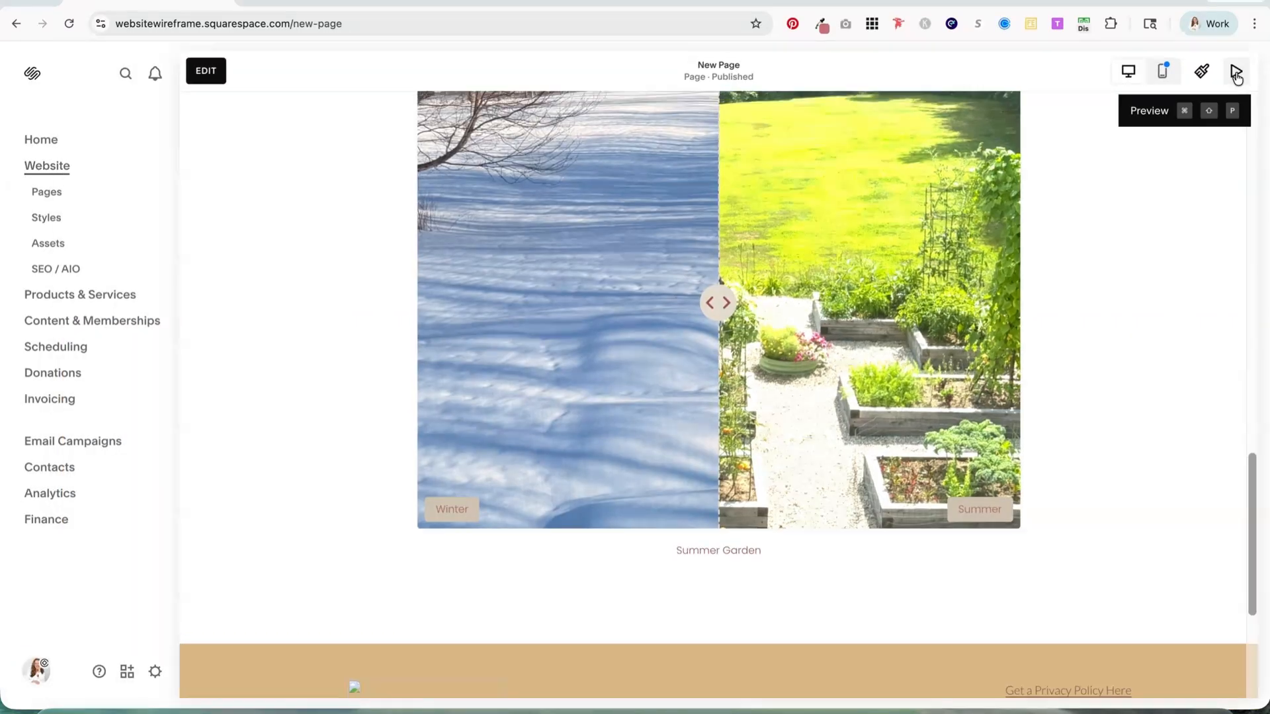
Preview the page at full width and test the divider of the winter and summer garden slider.
{"action": "left_click", "coordinate": [1237, 72]}
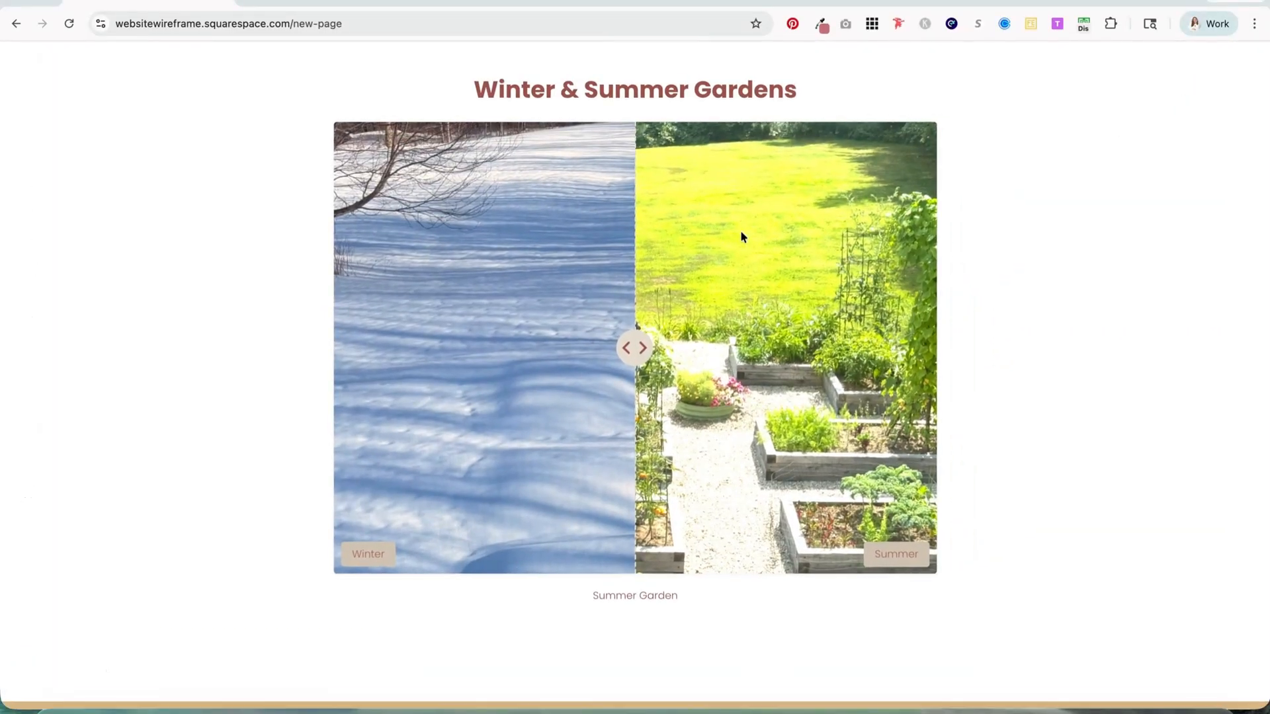
{"action": "scroll", "coordinate": [721, 243], "scroll_direction": "up", "scroll_amount": 1}
{"action": "mouse_move", "coordinate": [636, 425]}
{"action": "left_mouse_down"}
{"action": "mouse_move", "coordinate": [910, 423]}
{"action": "mouse_move", "coordinate": [396, 424]}
{"action": "mouse_move", "coordinate": [654, 424]}
{"action": "left_mouse_up"}
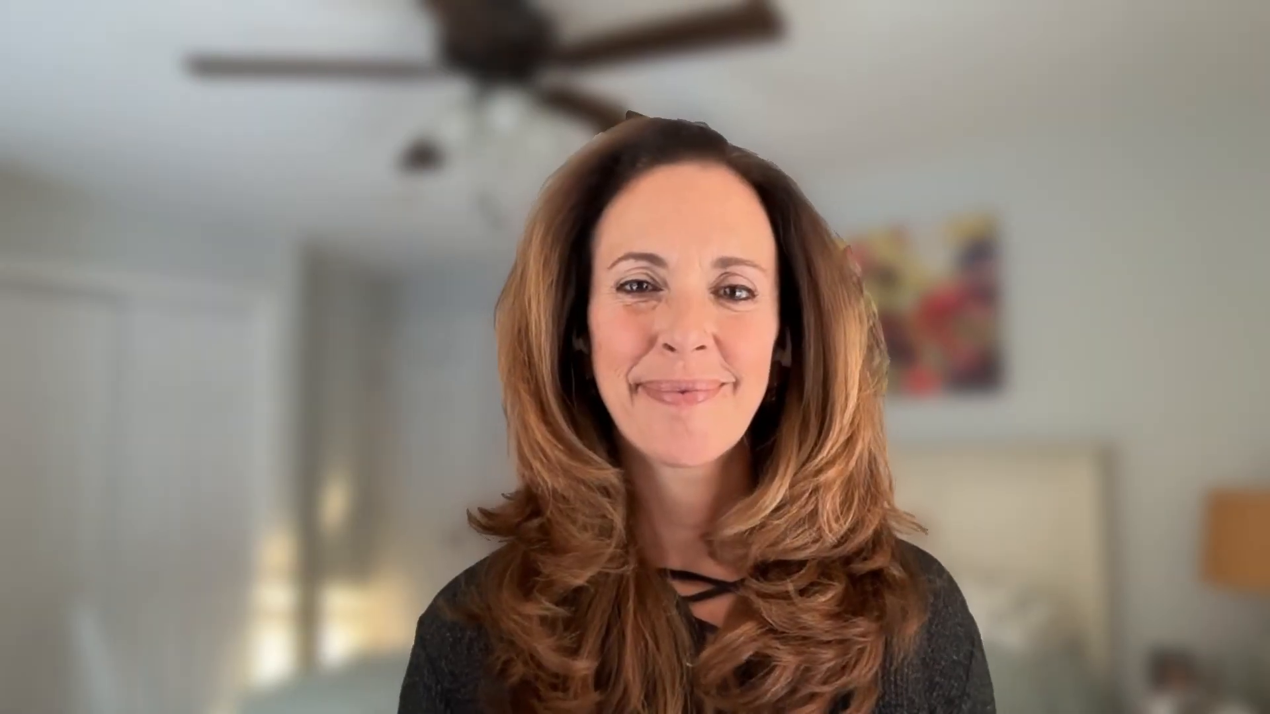